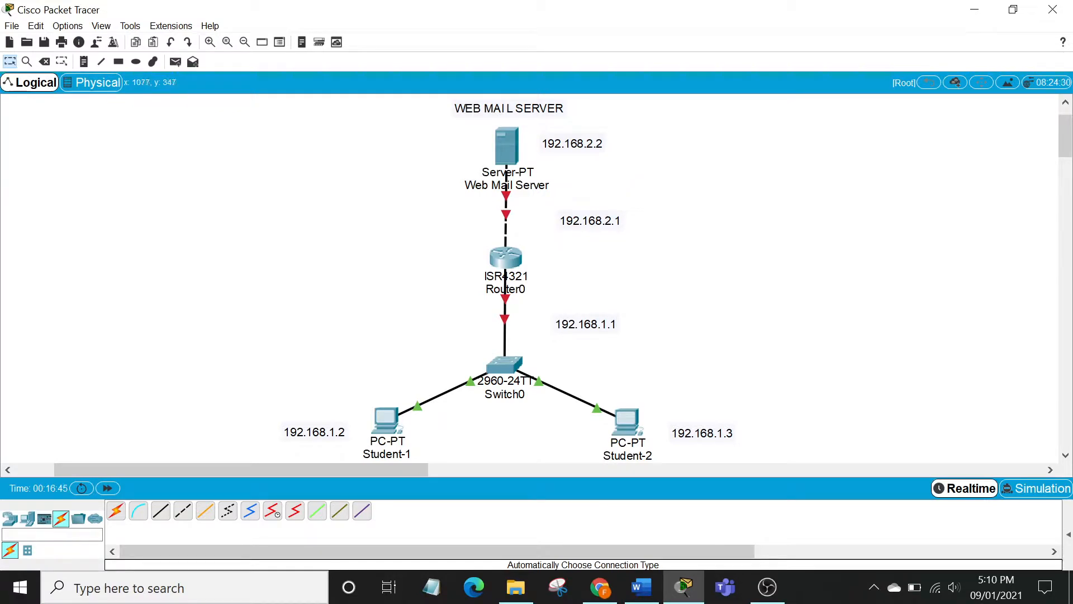
Step: Open Router0's command line, answer no to the initial configuration dialog, and enter global configuration mode
click(506, 257)
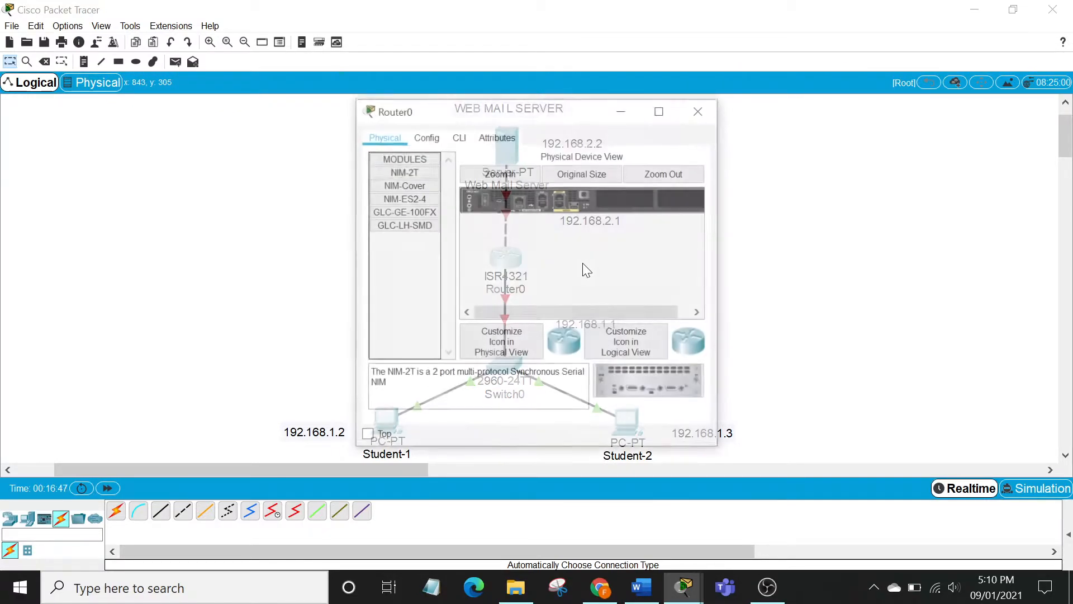
click(463, 139)
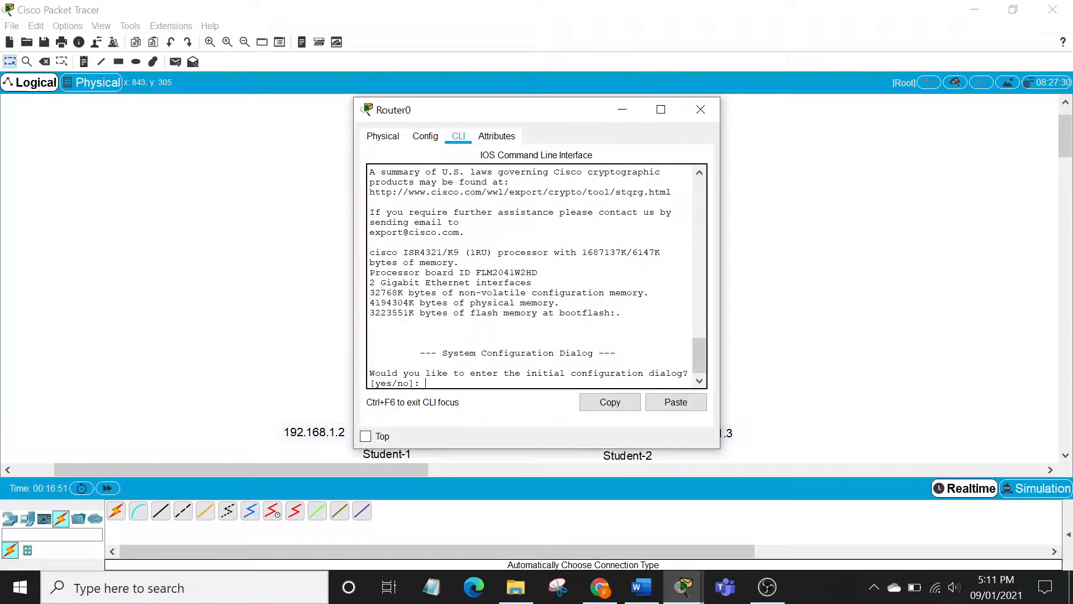
text(no)
key(Return)
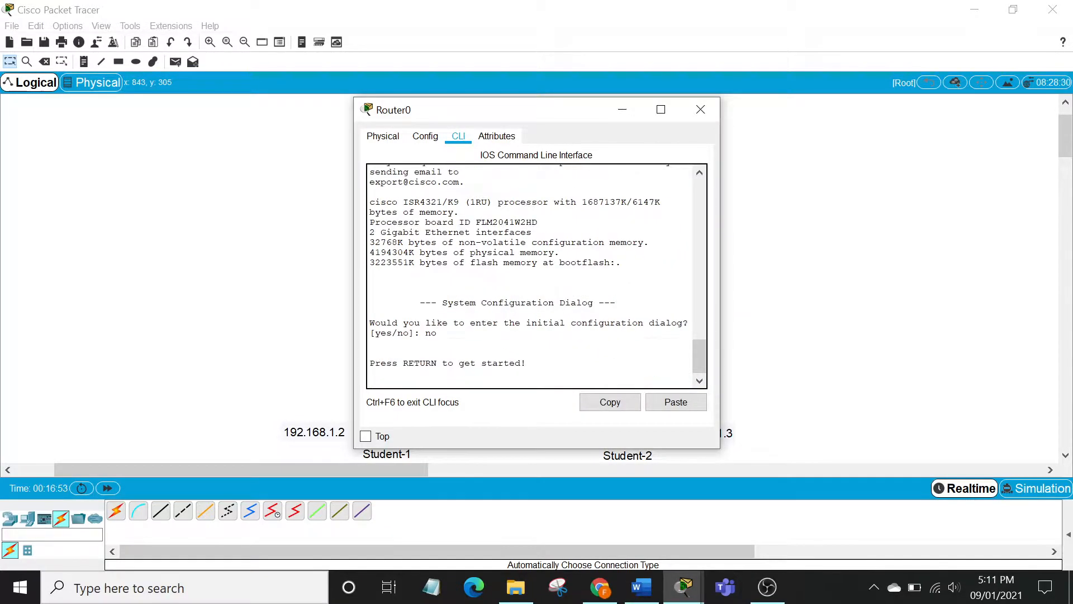
key(Return)
text(en)
key(Return)
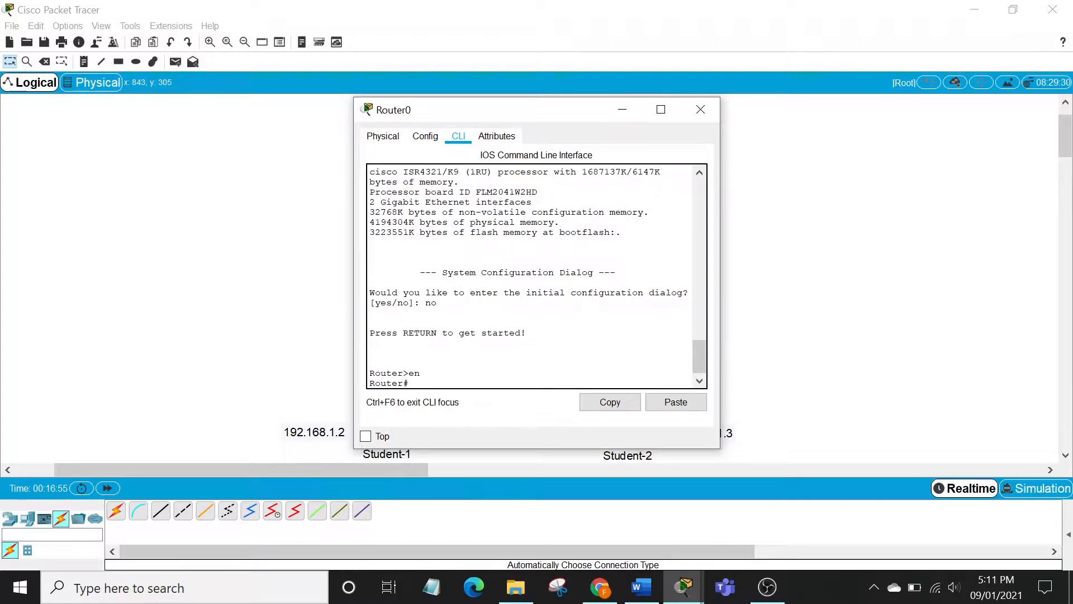
text(config t)
key(Return)
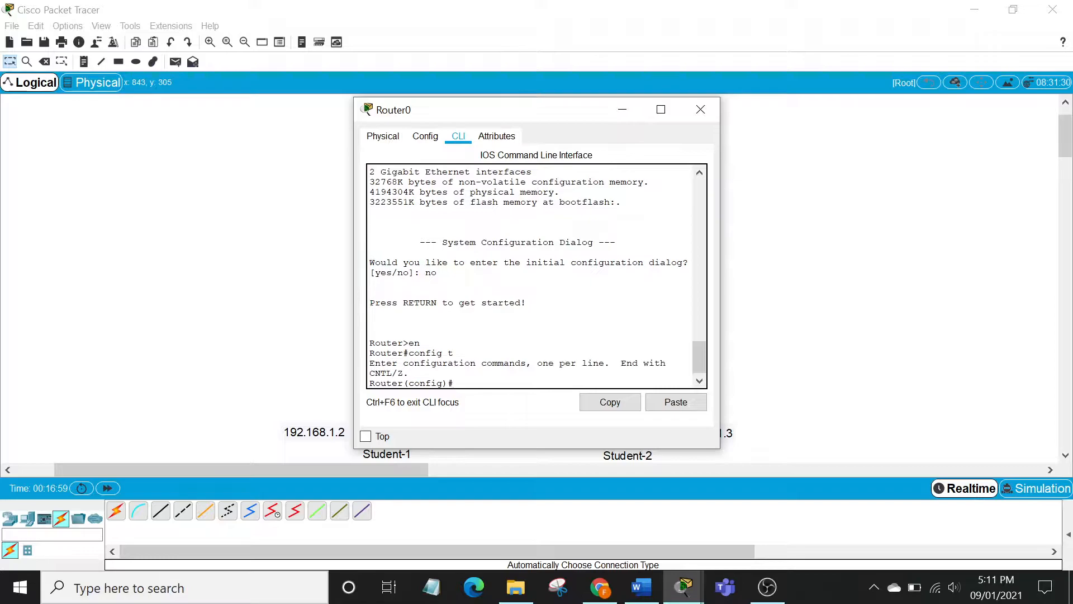
Step: Assign IP address 192.168.1.1 with mask 255.255.255.0 to Router0's GigabitEthernet 0/0/0 interface, which faces the switch
text(interface gig)
key(Tab)
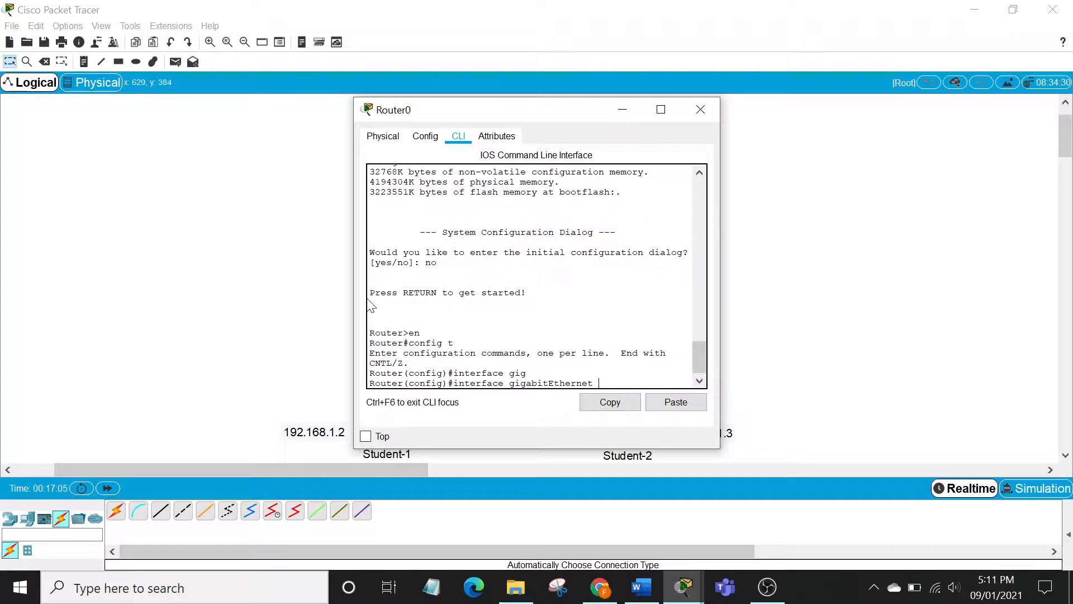
drag(461, 106, 755, 120)
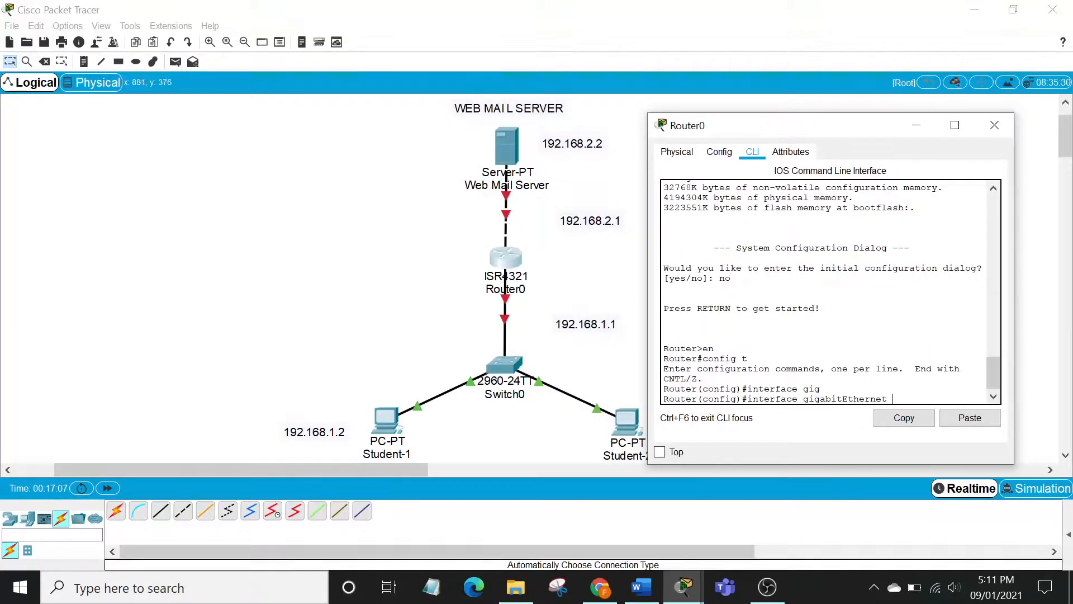
click(607, 349)
mouse_move(506, 314)
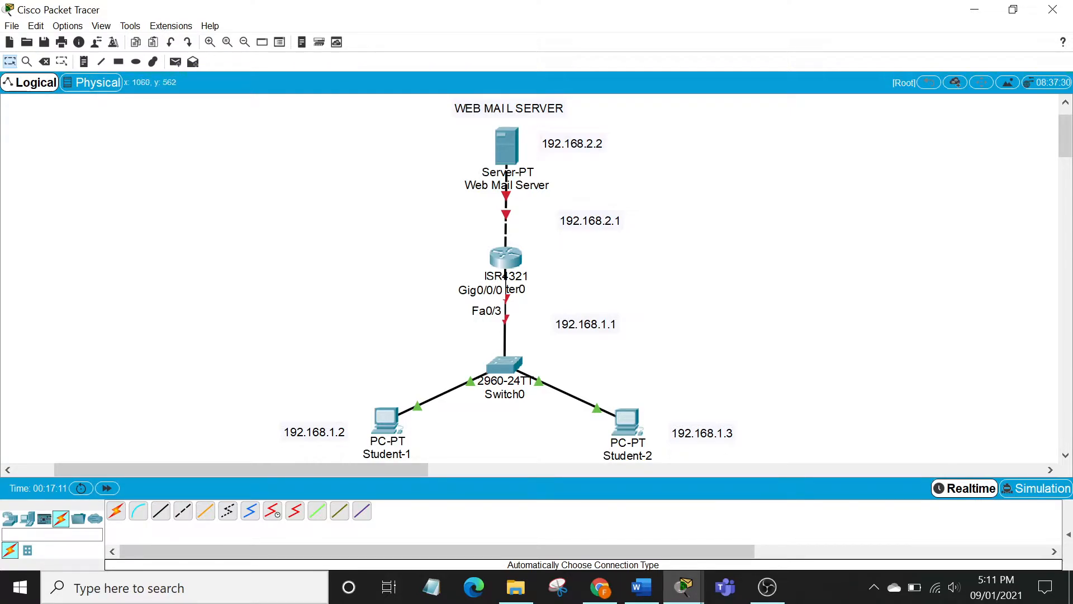
mouse_move(676, 593)
click(746, 523)
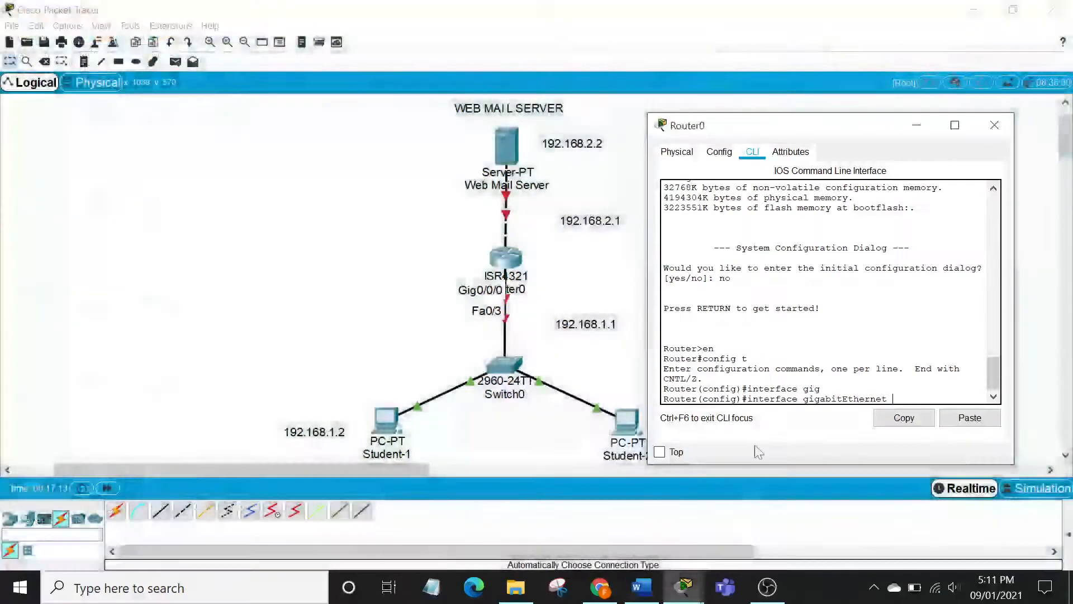
text(0/0/0)
key(Return)
text(ip address )
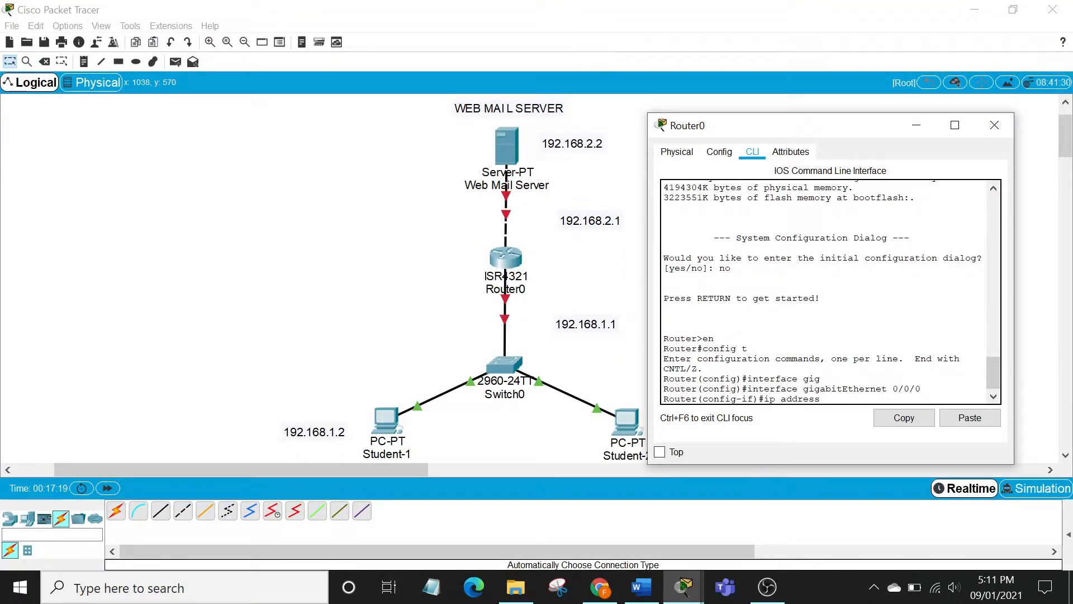
text(192.168.1.1 255.255.255.0)
key(Return)
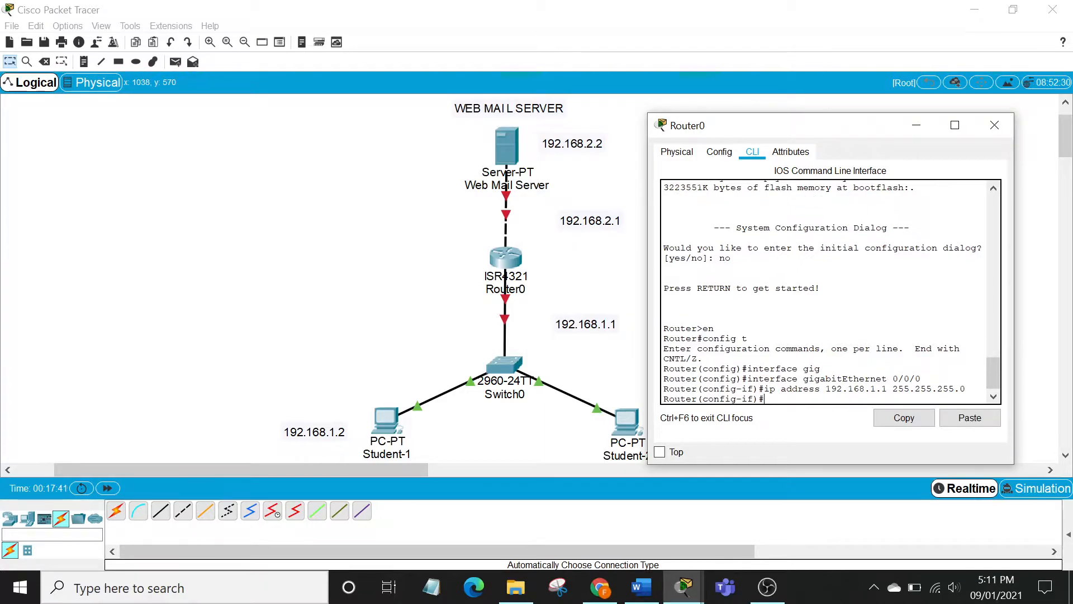
Step: Enable the GigabitEthernet 0/0/0 interface with no shutdown and exit its interface configuration
text(no shutdown)
key(Return)
text(exit)
key(Return)
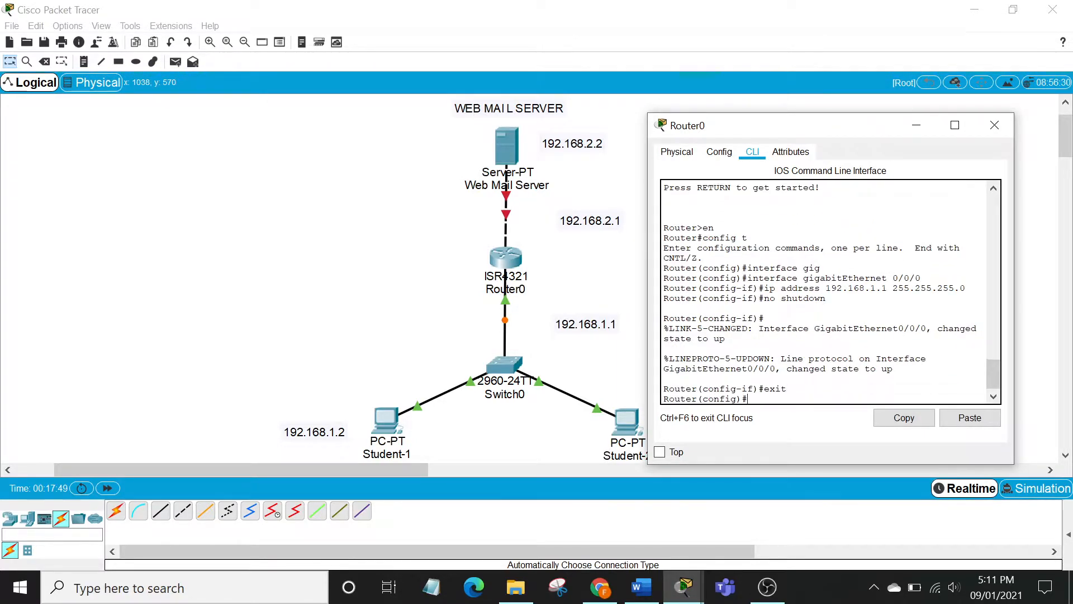
Step: Assign IP address 192.168.2.1 with mask 255.255.255.0 to Router0's GigabitEthernet 0/0/1 interface
text(interface gig)
key(Tab)
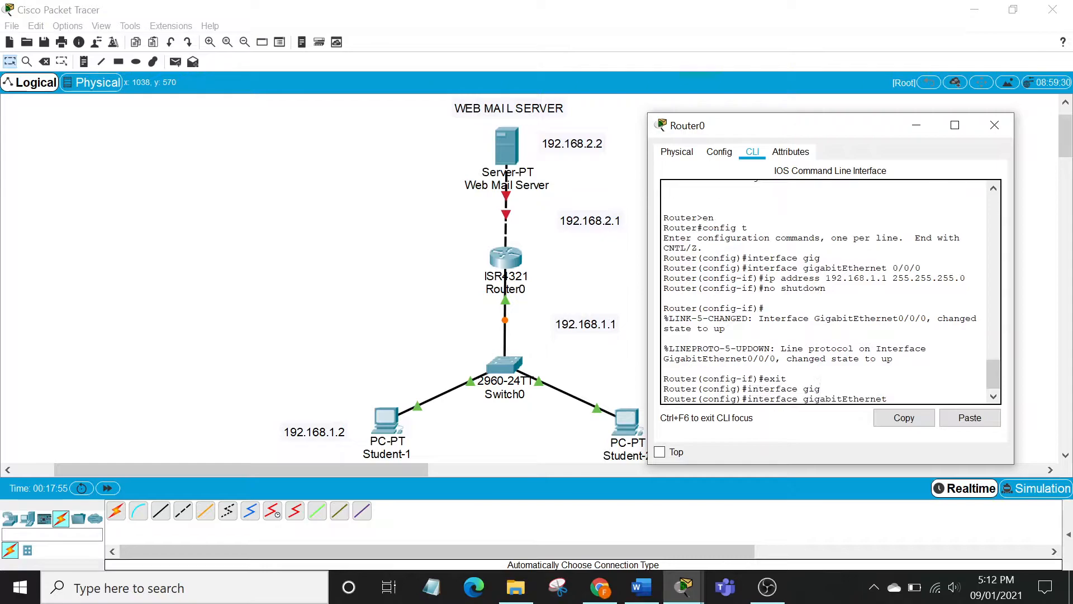
text(0/0/1)
key(Return)
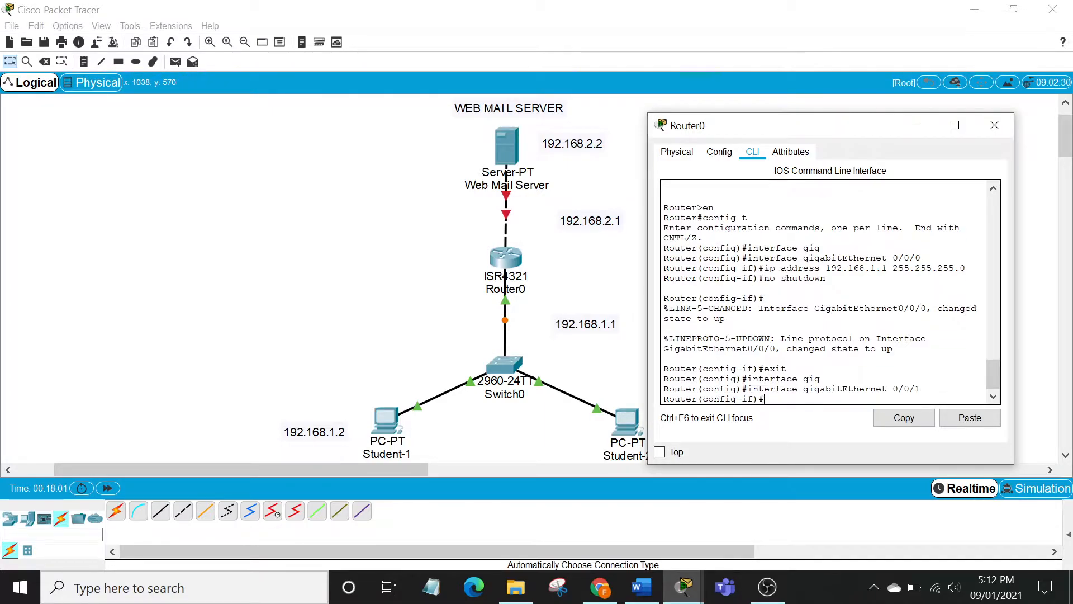
text(ip address)
text( 192)
text(.168)
text(.2.)
text(1 1)
text(2)
text(55.255.)
text(255.)
text(0)
key(Return)
Step: Enable GigabitEthernet 0/0/1 with no shutdown, exit its interface configuration, and close the Router0 window
text(no suh)
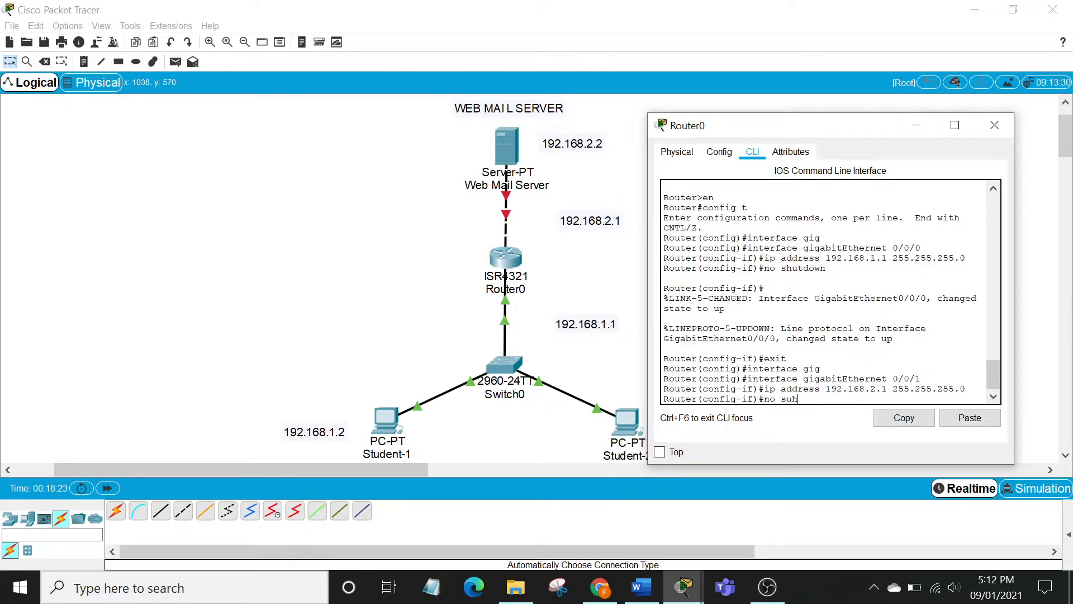
key(BackSpace)
key(BackSpace)
text(hutdown)
key(Return)
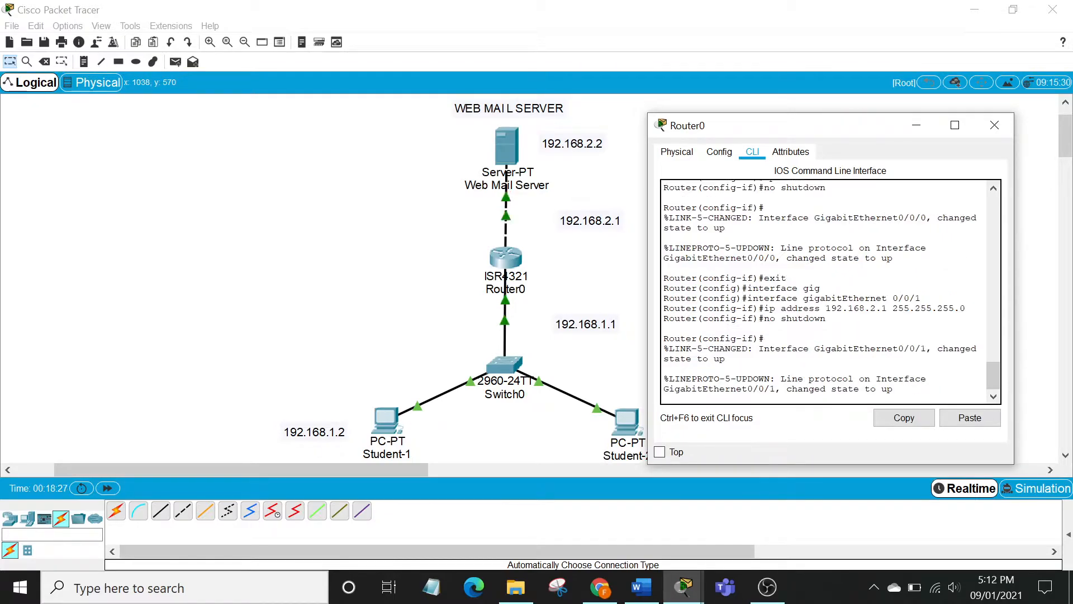
text(exi)
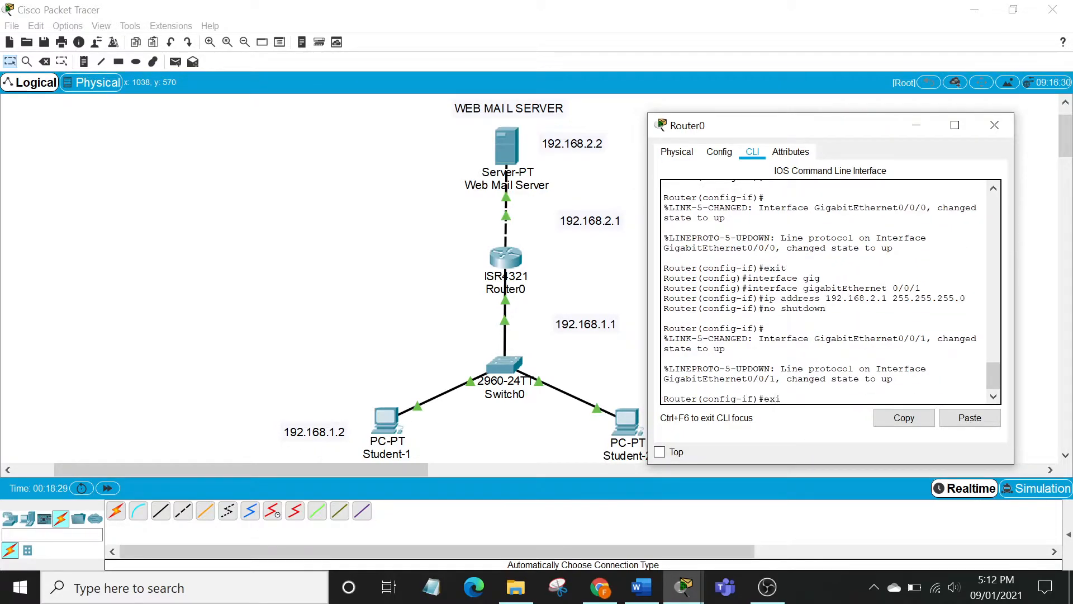
text(t)
key(Return)
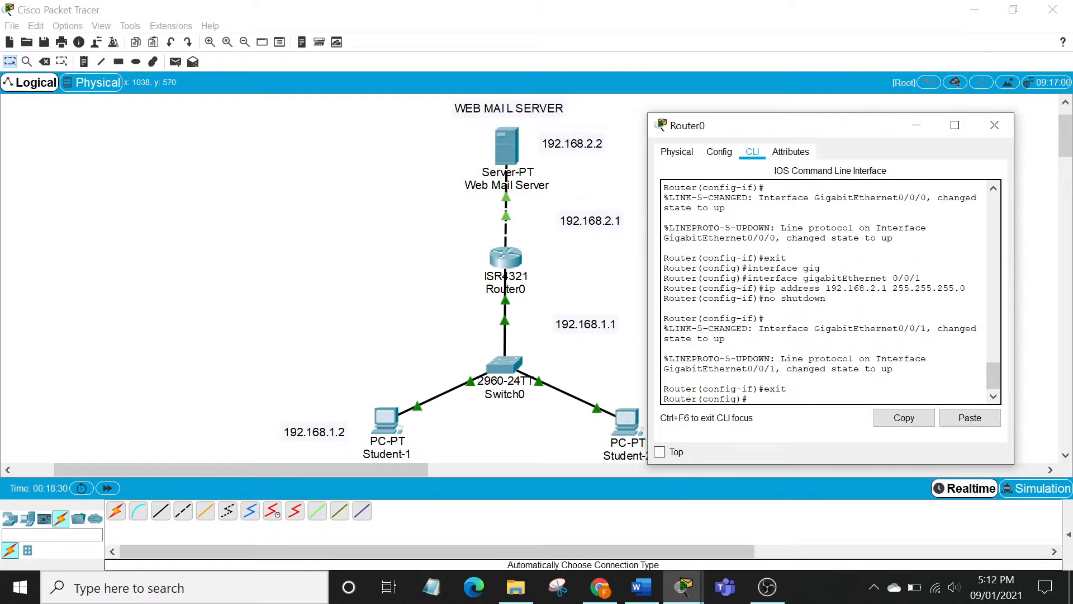
click(985, 130)
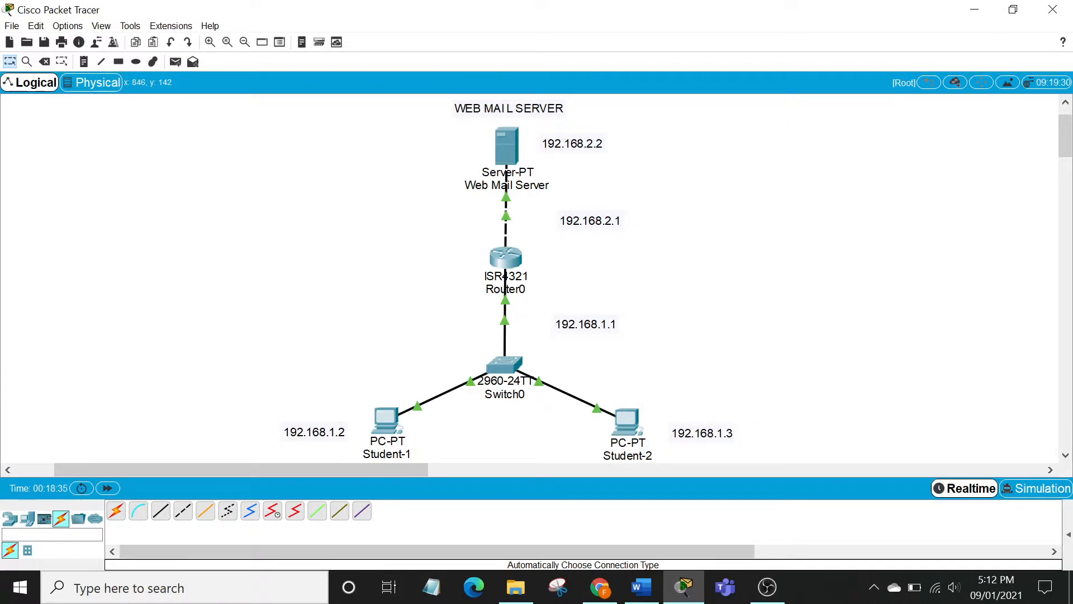
Step: Set the Web Mail Server's static IP address to 192.168.2.2 with subnet mask 255.255.255.0
click(507, 146)
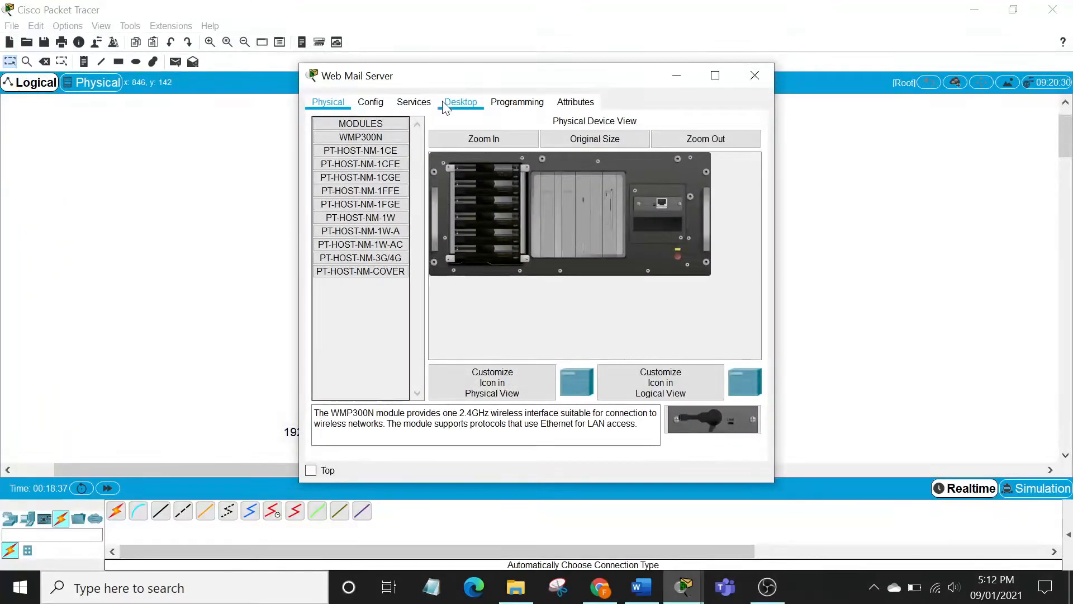
click(450, 102)
click(356, 142)
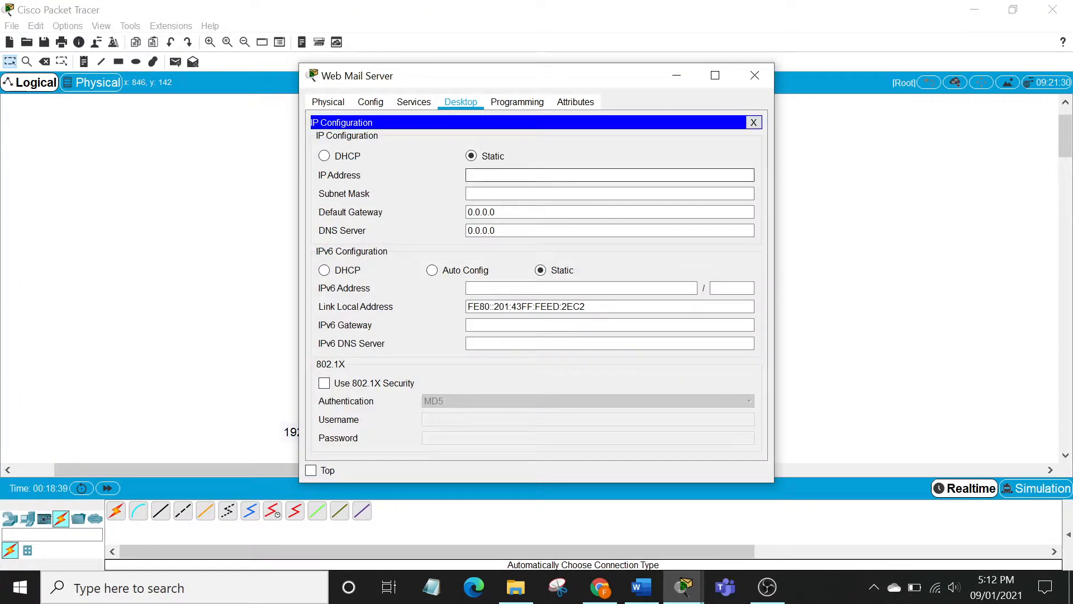
text(192.168.2.2)
click(481, 193)
Step: Set the Web Mail Server's default gateway to 192.168.2.1 and put its window away
click(484, 211)
drag(495, 212, 455, 215)
key(BackSpace)
drag(501, 85, 854, 52)
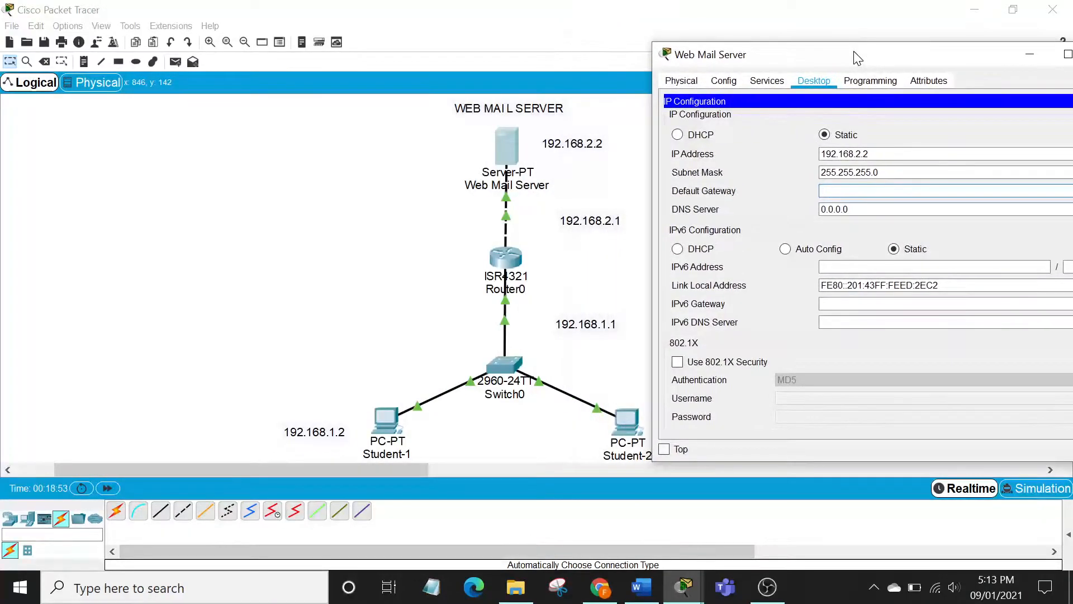
key(shift+Tab)
key(shift+Tab)
key(ctrl+c)
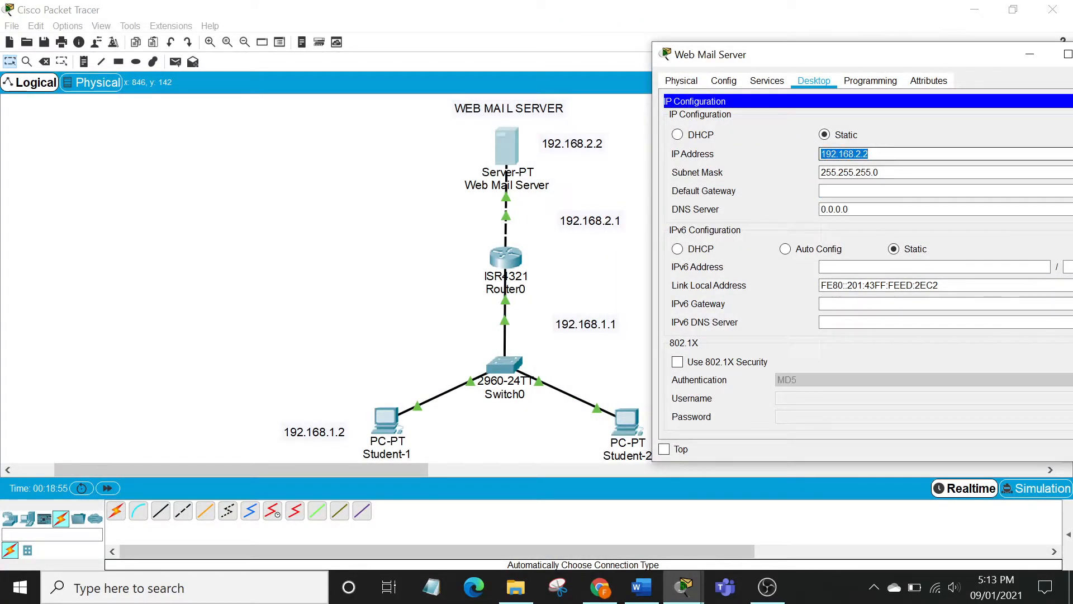
click(845, 191)
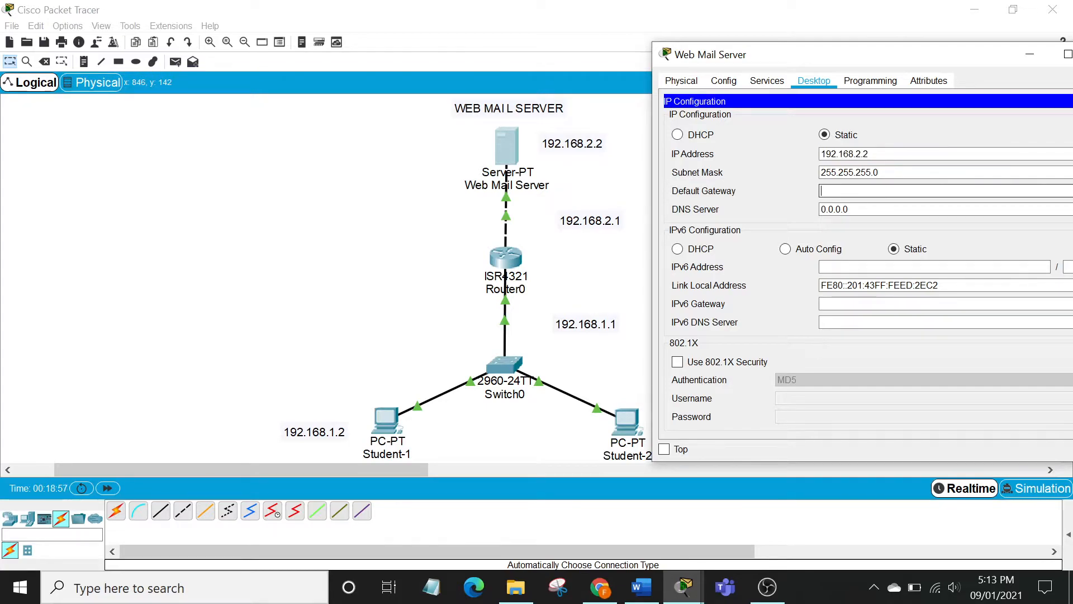
key(ctrl+v)
key(BackSpace)
text(1)
click(1030, 55)
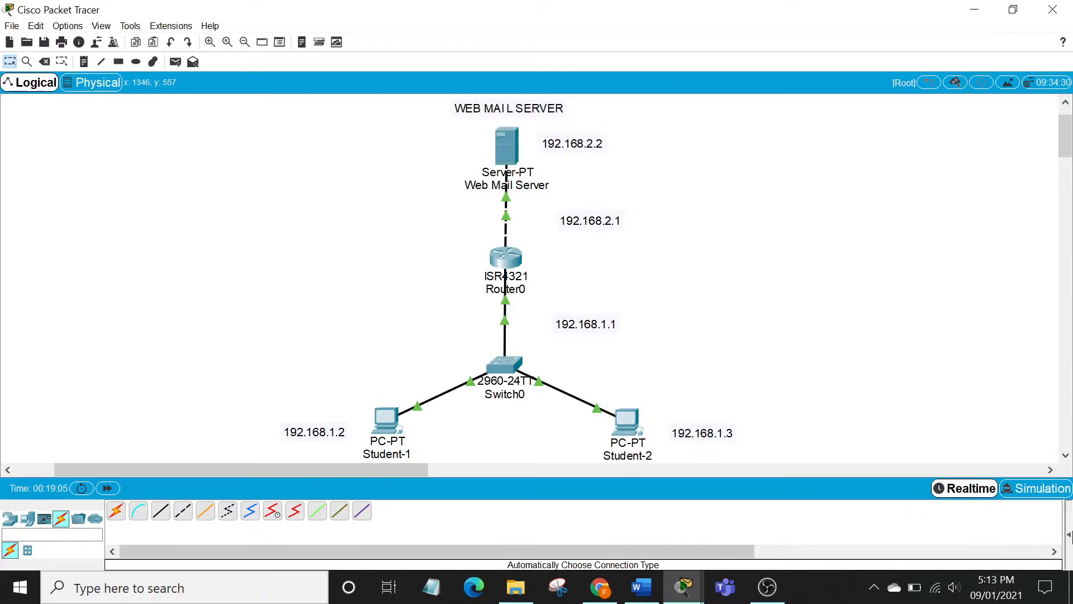
Step: Show the PDU list and send a simple PDU from the Web Mail Server to Student-1
click(1069, 534)
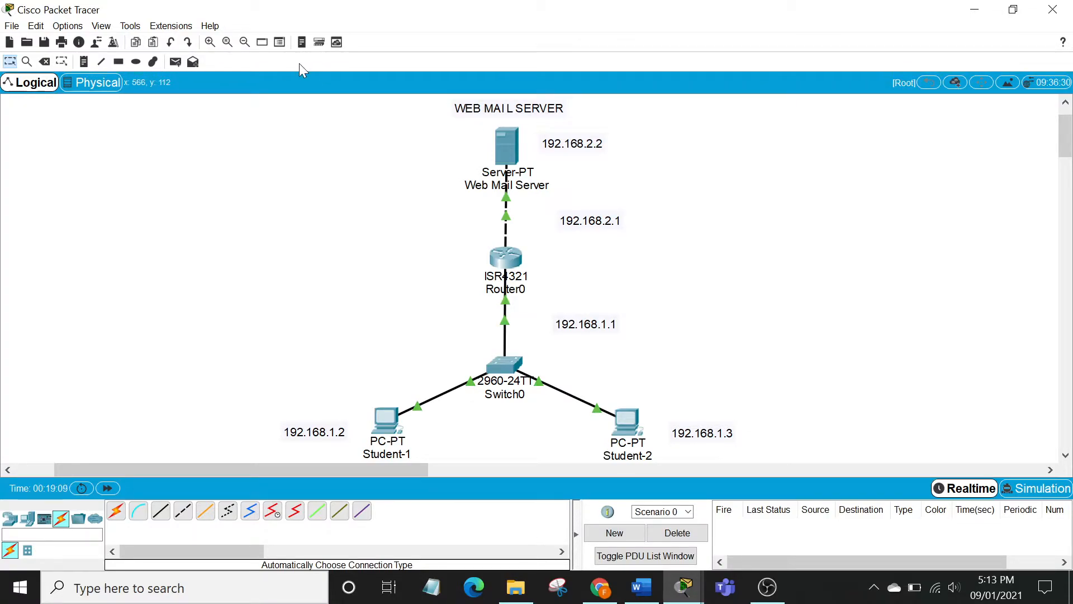
click(177, 62)
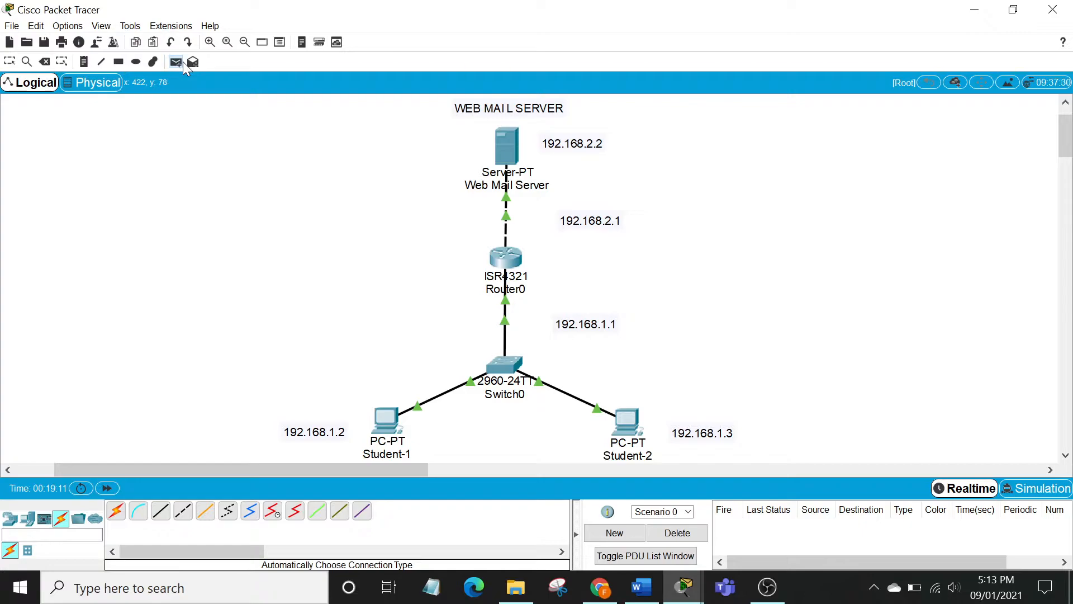
click(515, 152)
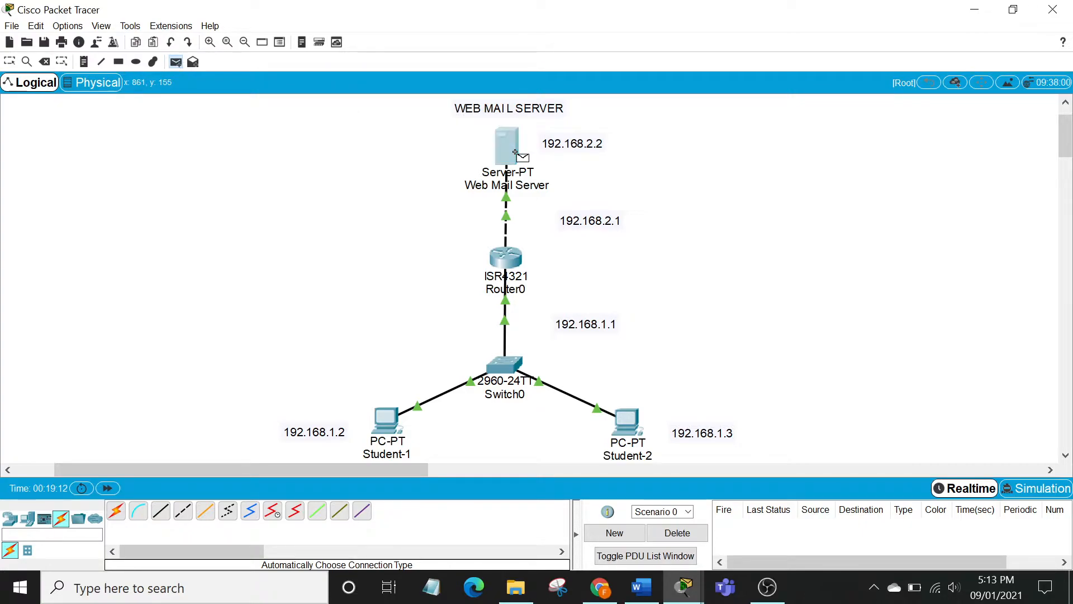
click(378, 417)
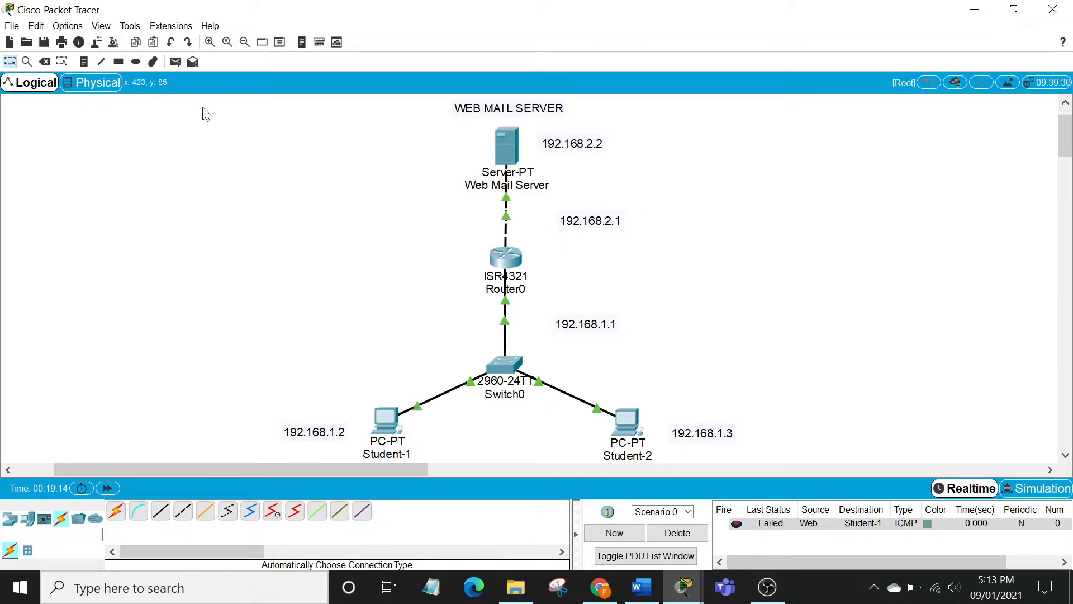
Step: Send a simple PDU from the Web Mail Server to Student-2
click(175, 62)
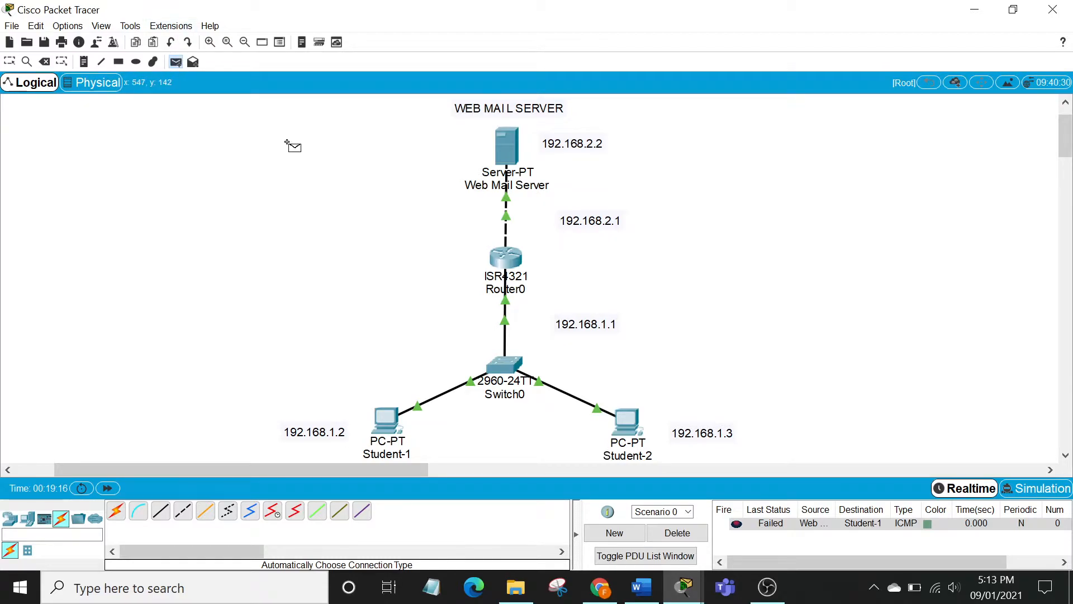
click(506, 146)
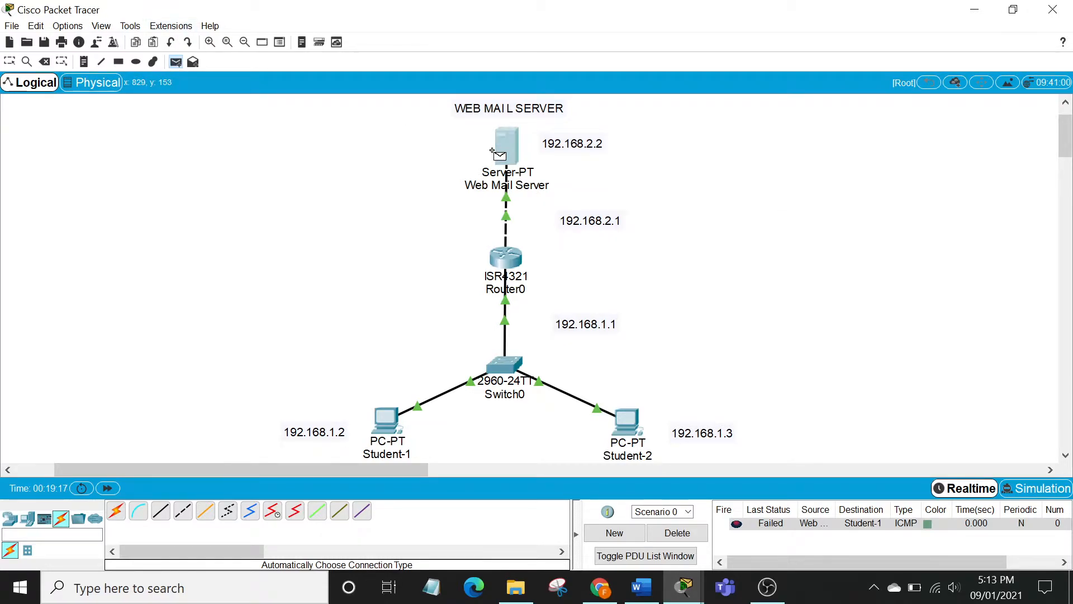
click(622, 425)
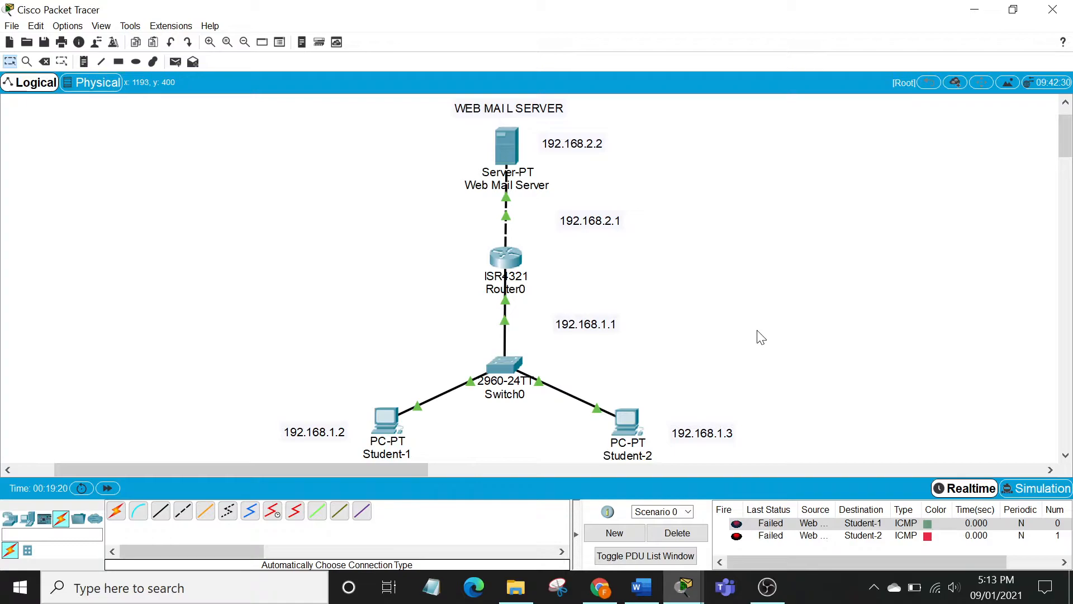
Step: Send a second simple PDU from the Web Mail Server to Student-1 to retest the connection
click(175, 63)
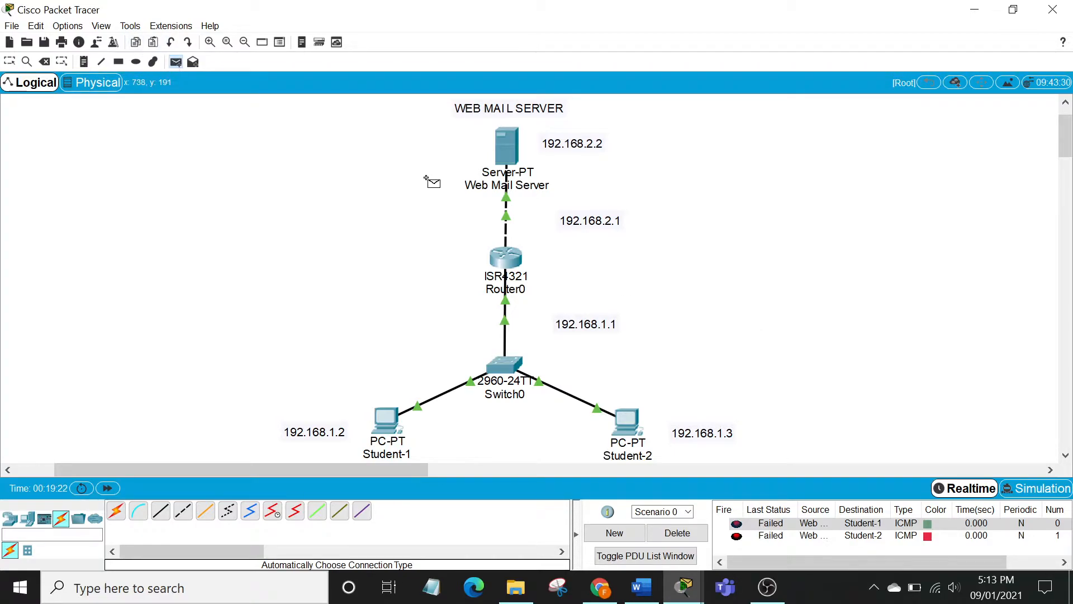
click(509, 145)
click(375, 413)
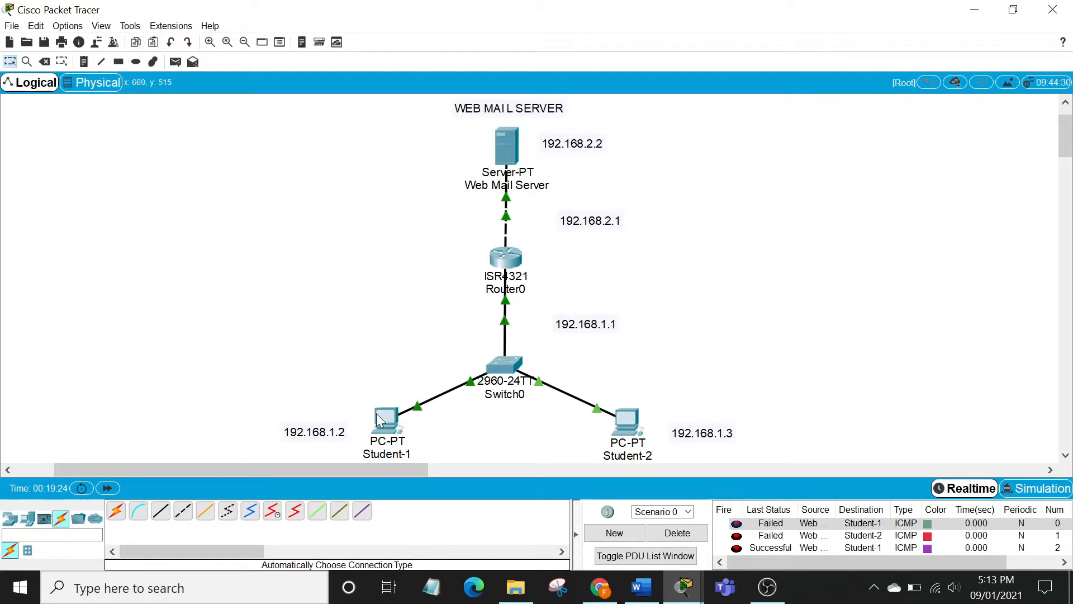
Step: Send a simple PDU from Student-2 to the Web Mail Server and check its entry in the PDU list
click(171, 64)
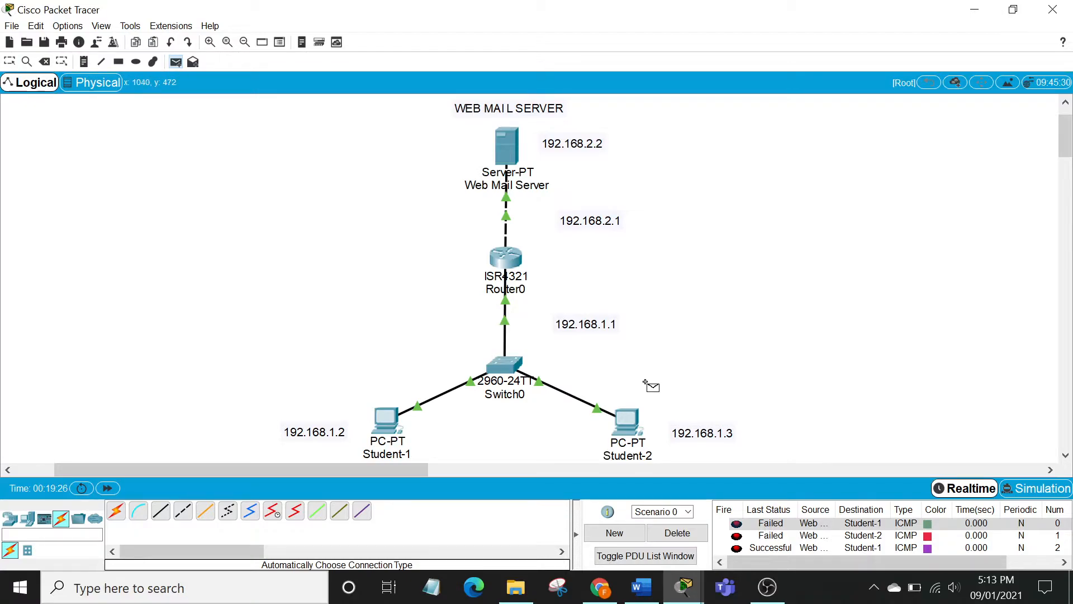
click(628, 418)
click(508, 144)
scroll(1069, 523, down, 1)
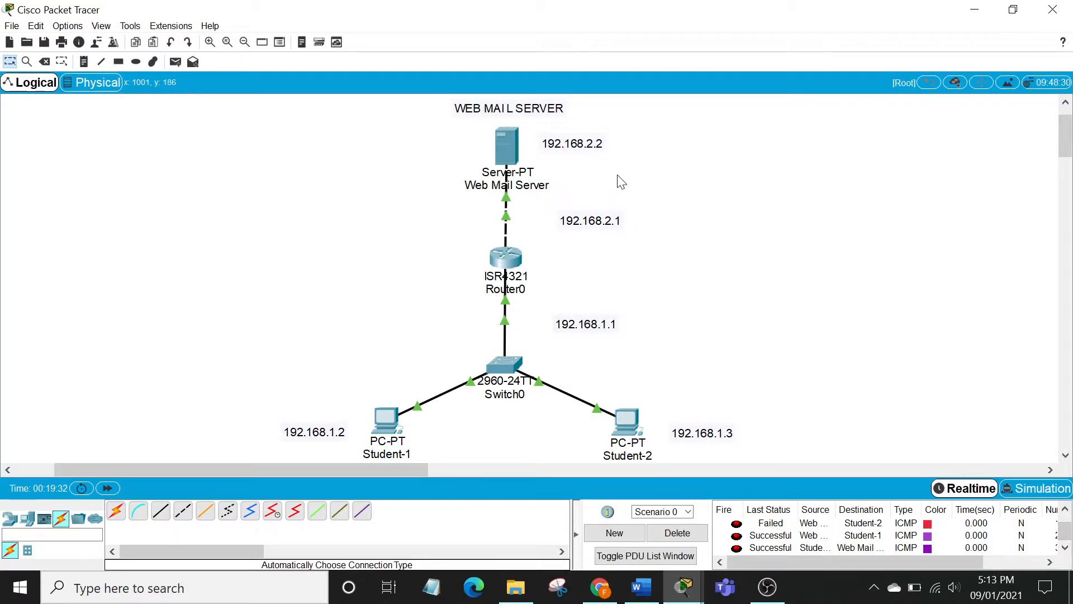
Step: Set the domain name of the Web Mail Server's EMAIL service to abc.com
click(512, 138)
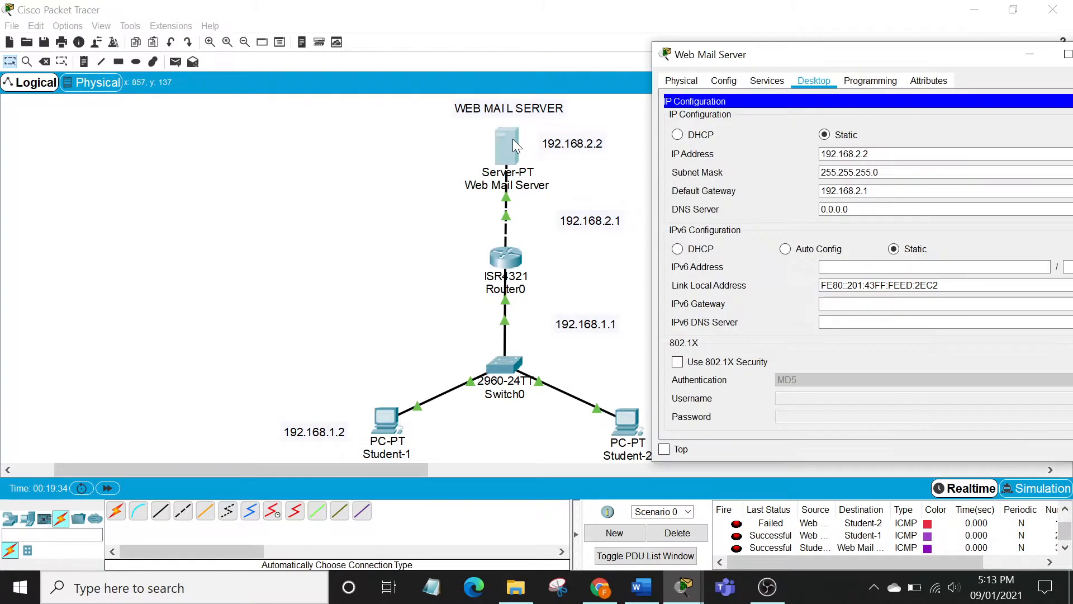
click(767, 83)
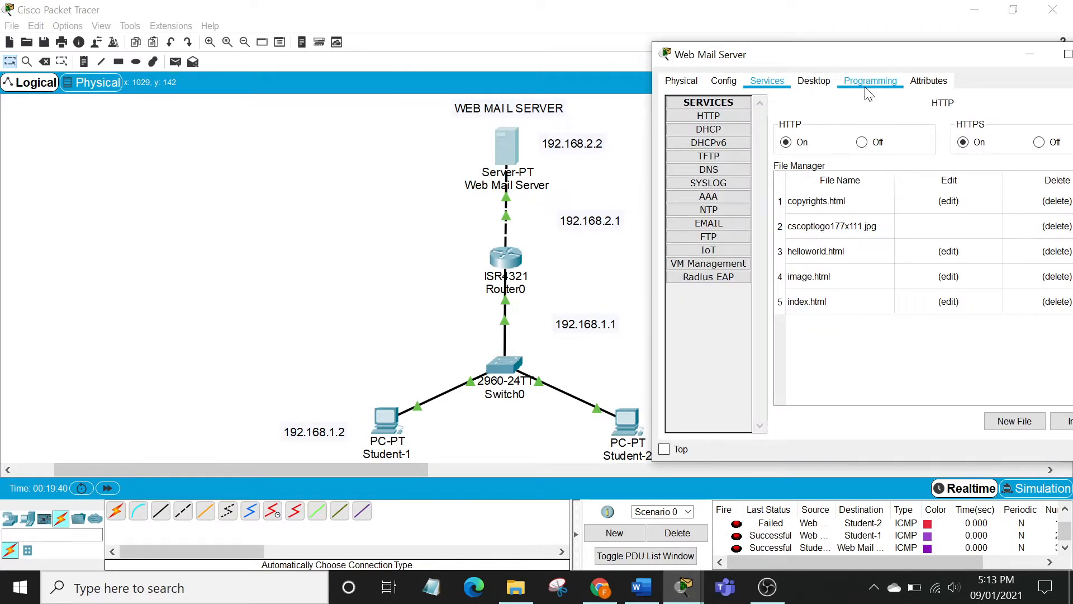
drag(841, 56, 500, 135)
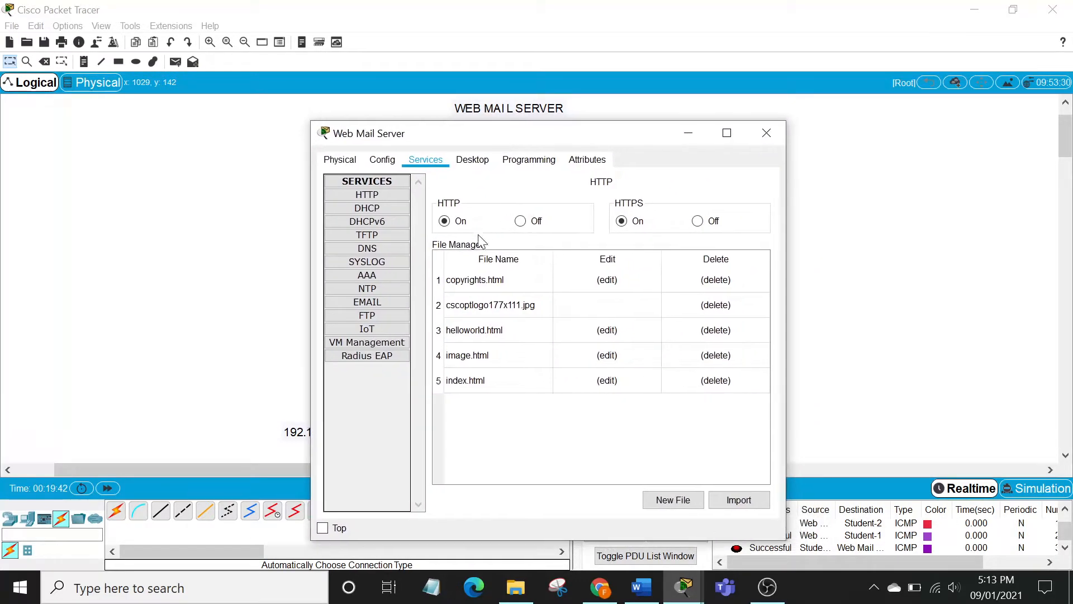
click(367, 302)
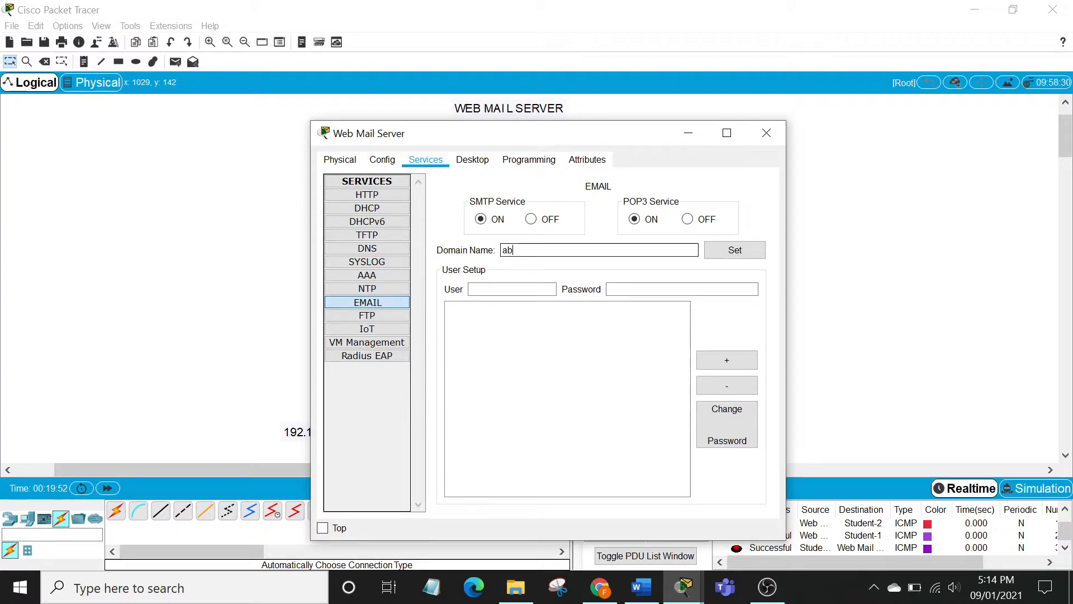
text(.com)
click(735, 250)
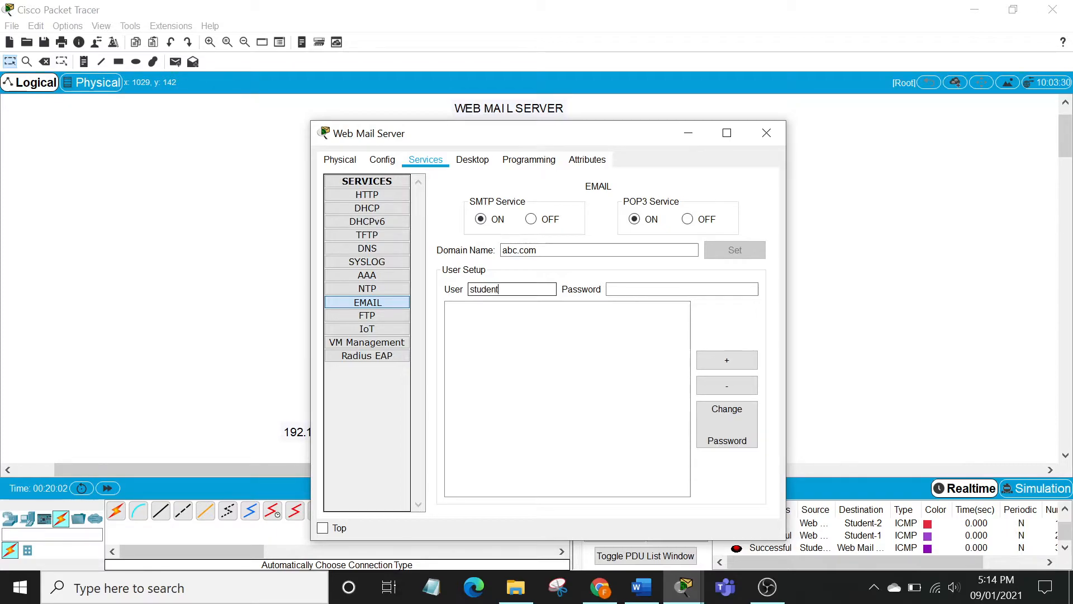
Step: Add the mail users student1 and student2 with their passwords on the Web Mail Server and close its window
click(614, 290)
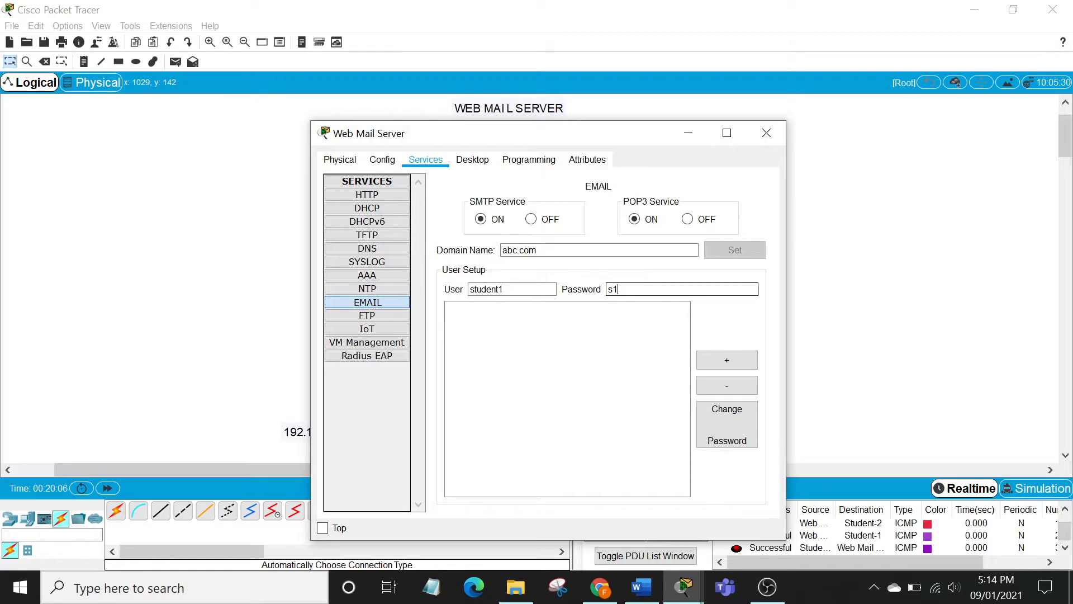
click(726, 360)
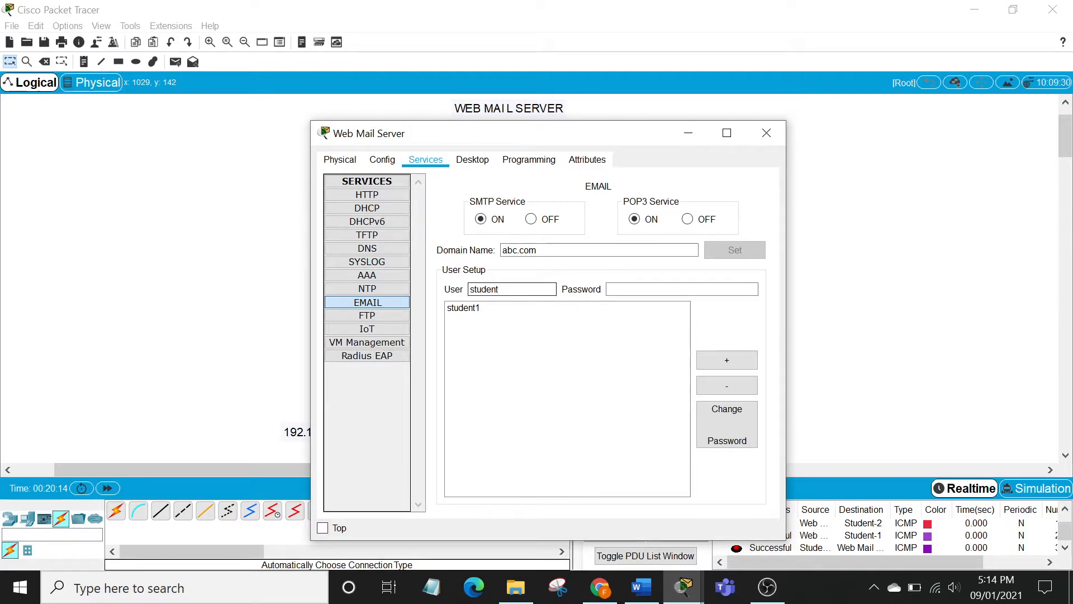
key(Tab)
text(s2)
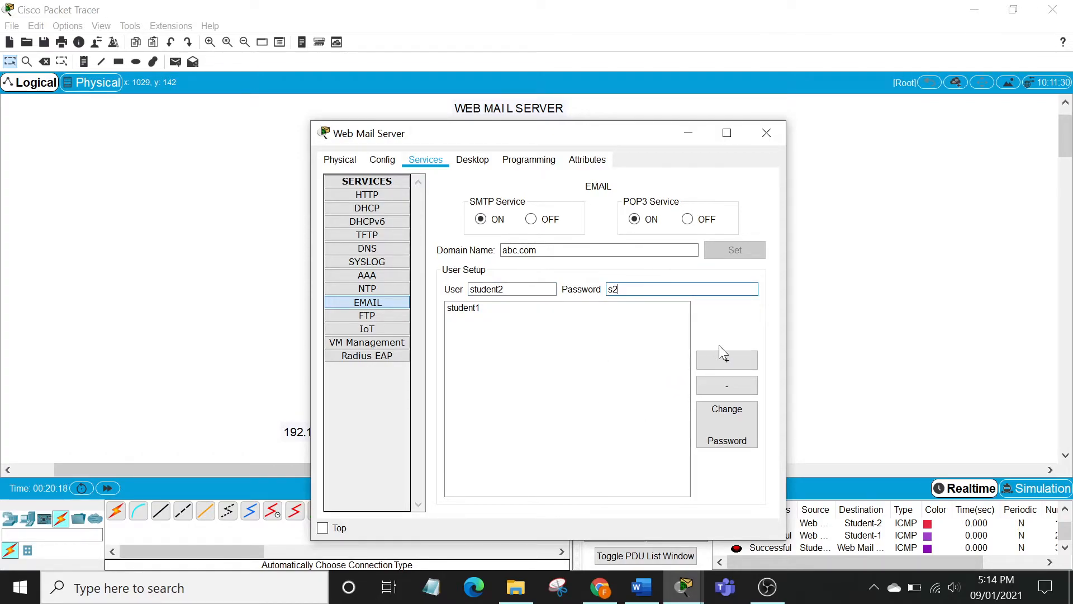
click(736, 365)
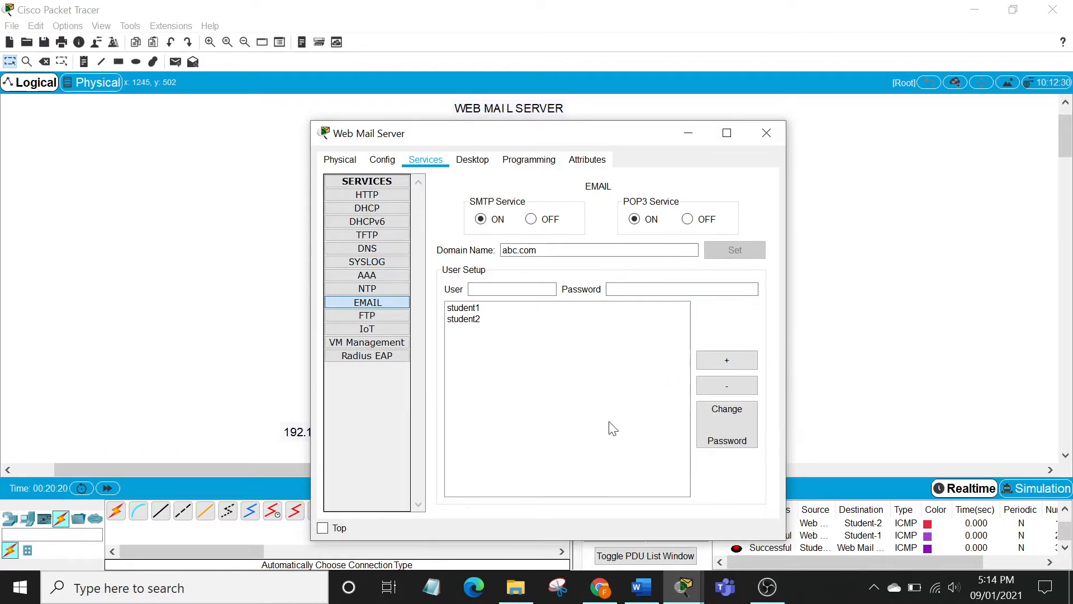
click(766, 135)
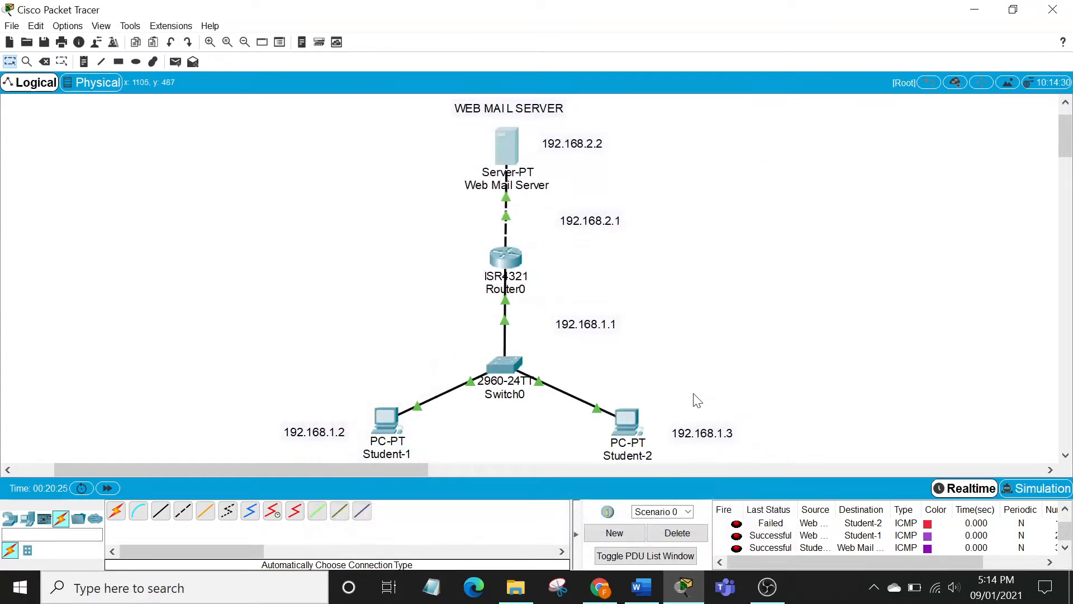
Step: Check the IP address and default gateway in Student-1's IP configuration
click(388, 418)
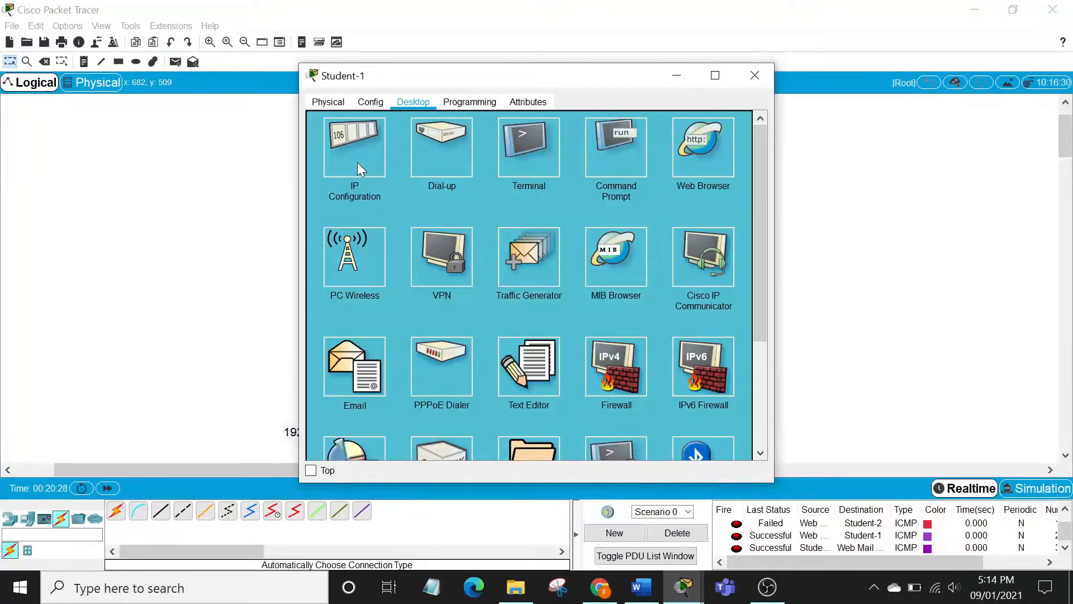
click(357, 144)
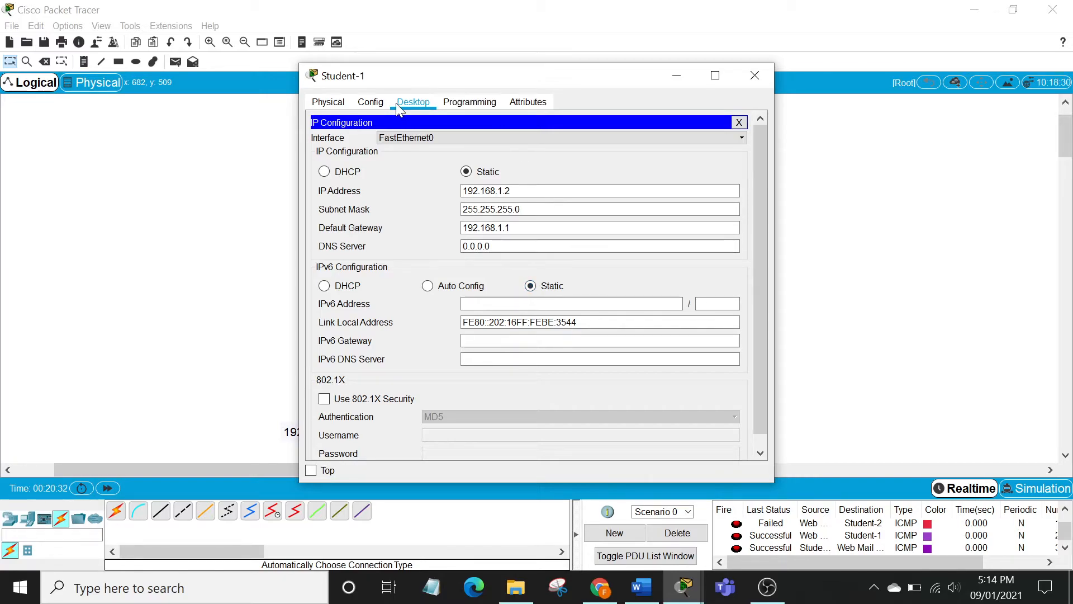
click(740, 123)
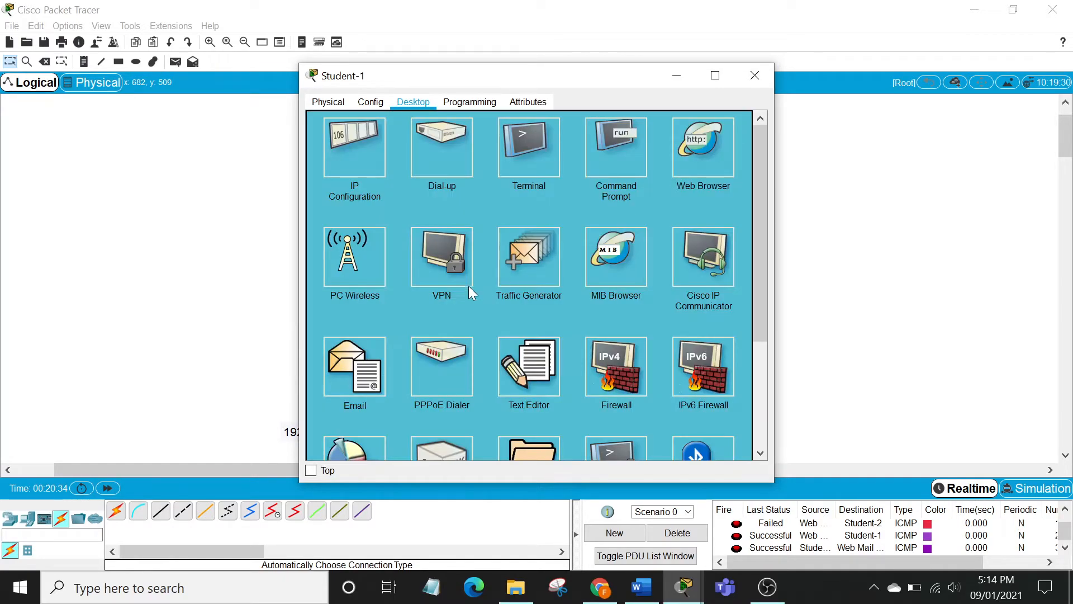
Step: In Student-1's mail configuration, enter student1 as the name and fill in the account's e-mail address
click(366, 381)
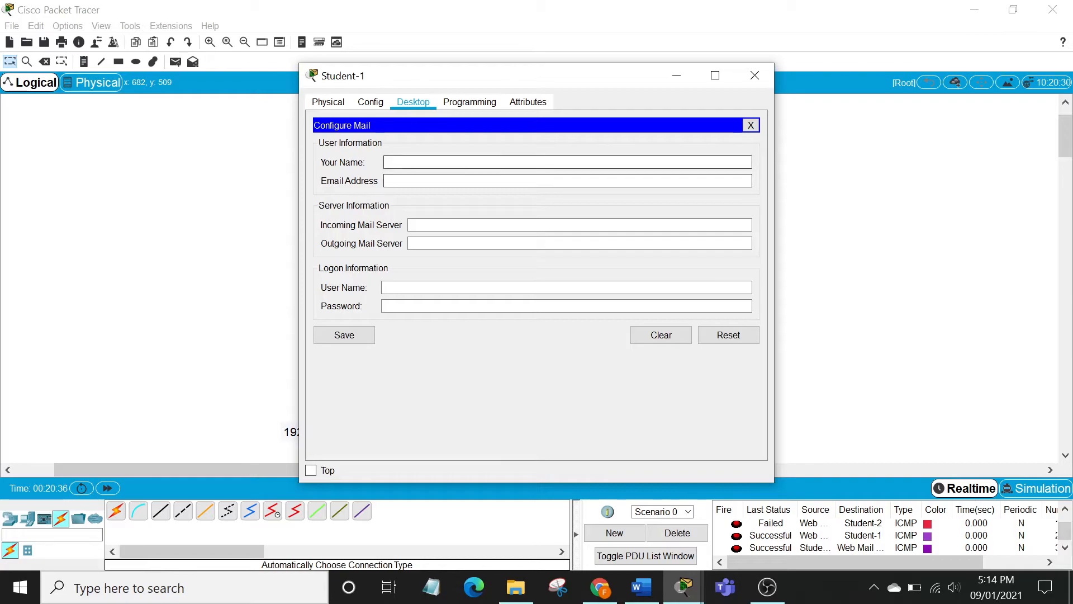
text(student1)
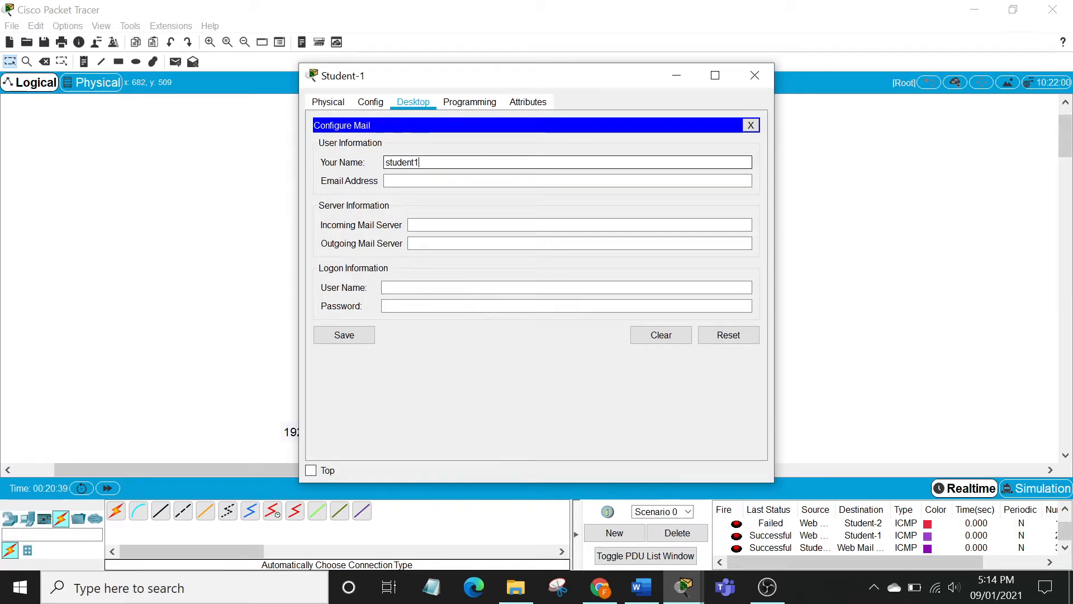
key(Tab)
text(s)
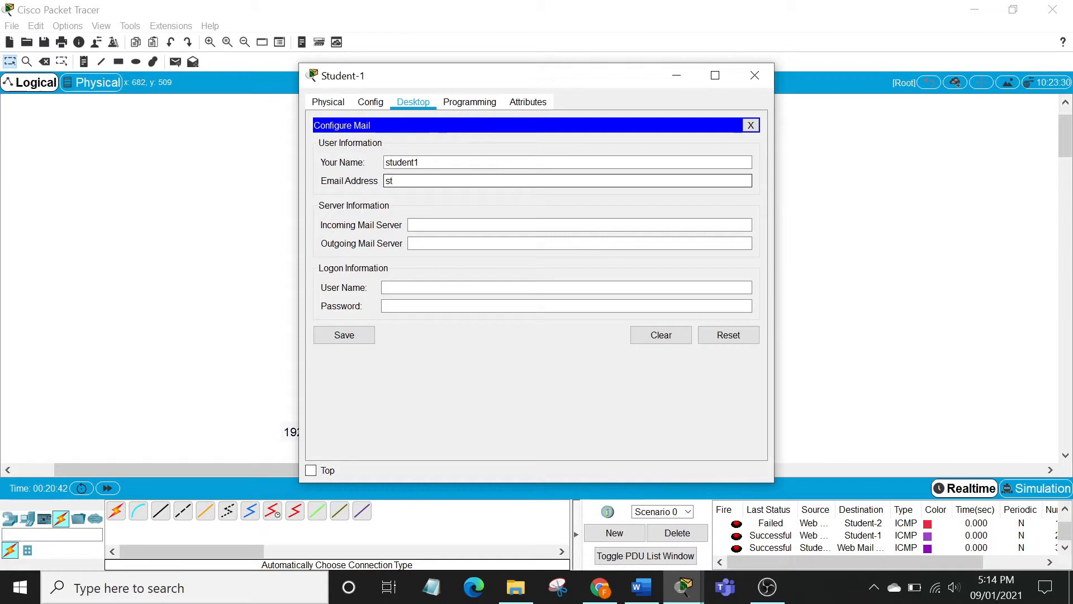
text(tudent1@an)
key(BackSpace)
text(bc.com)
key(Tab)
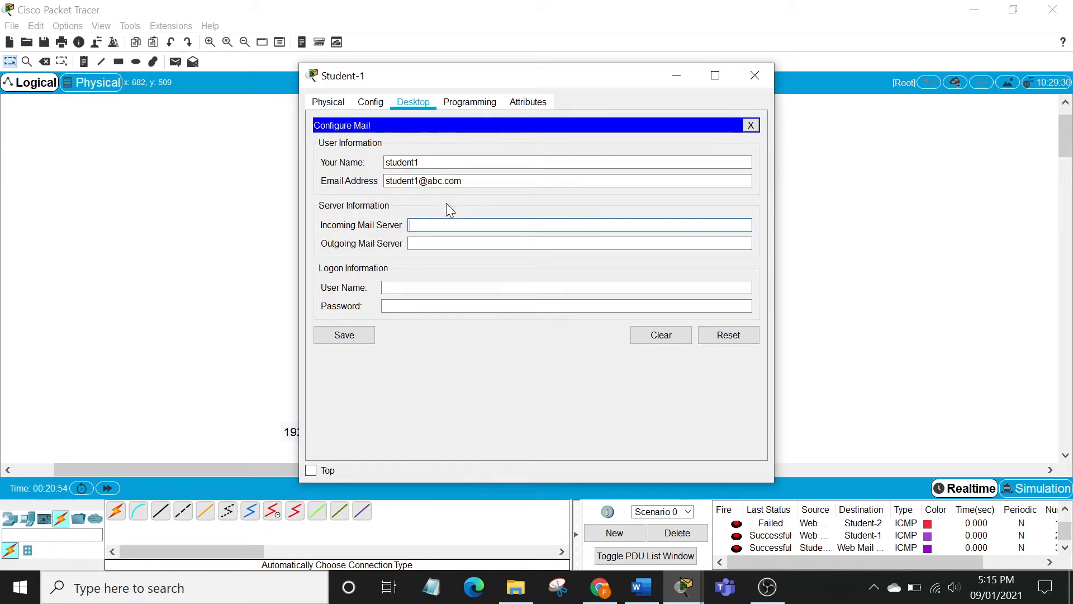
Step: Set Student-1's incoming and outgoing mail servers to 192.168.2.2
text(192.168.2.2)
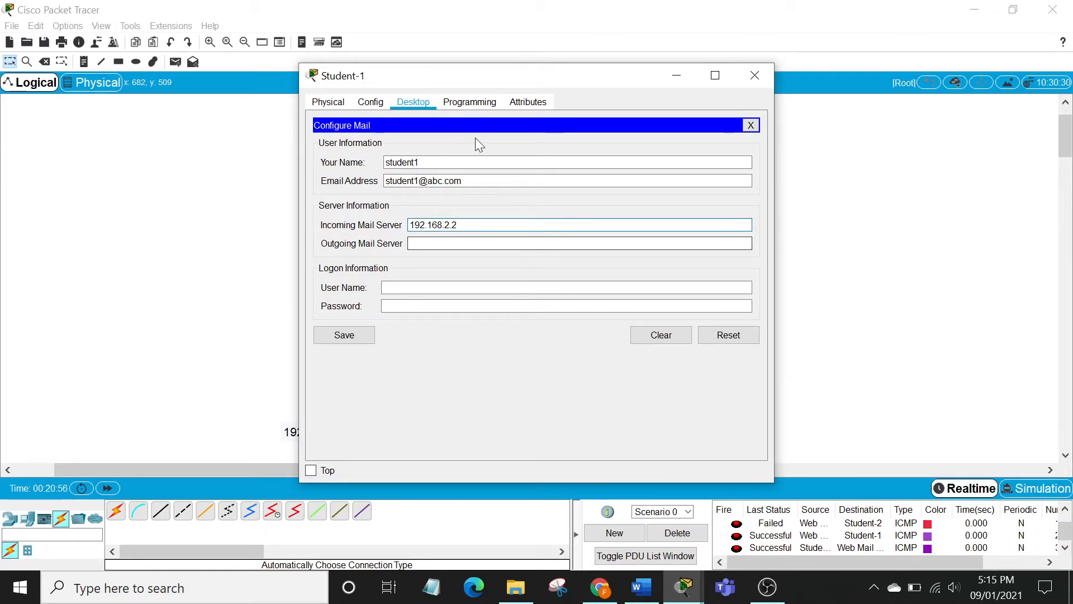
drag(448, 79, 808, 98)
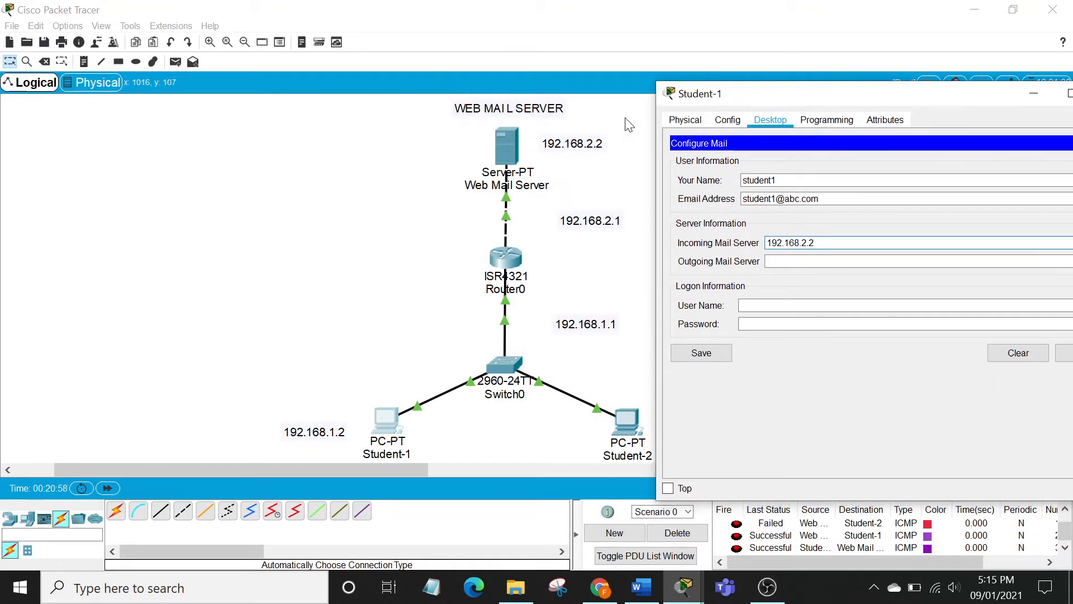
click(825, 261)
text(192.168.2.2)
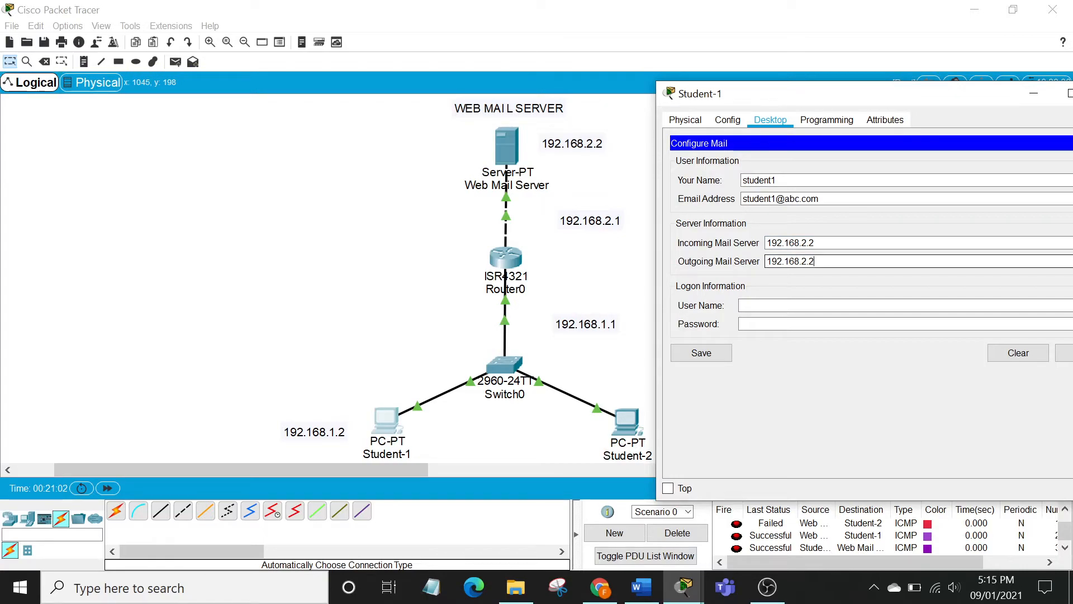
Step: Enter the logon user name student1 and the account password, save Student-1's mail configuration and put its window away
click(803, 305)
text(student1)
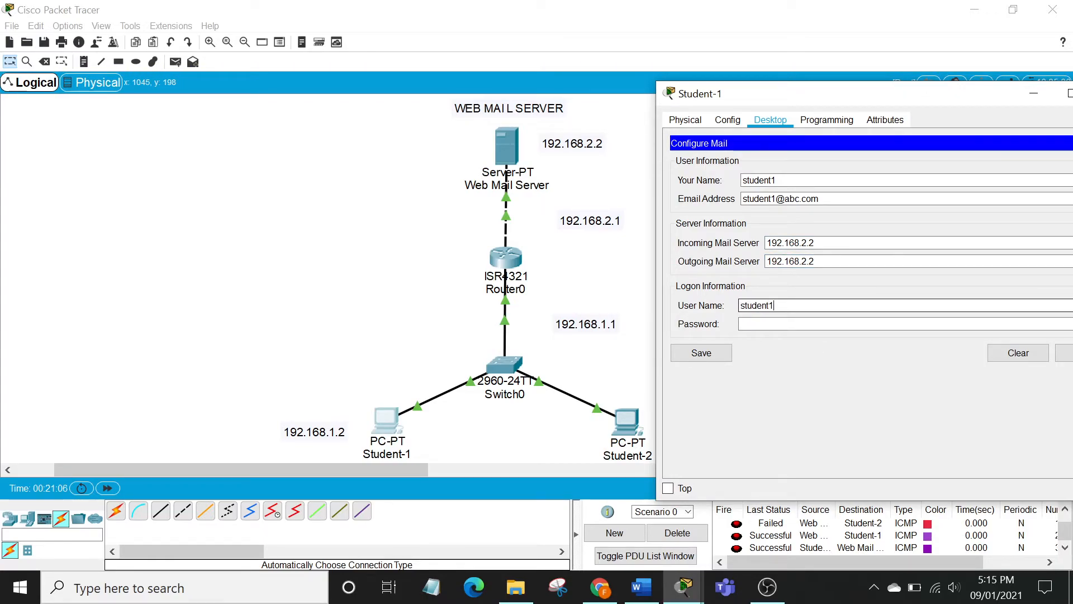
click(782, 325)
text(12)
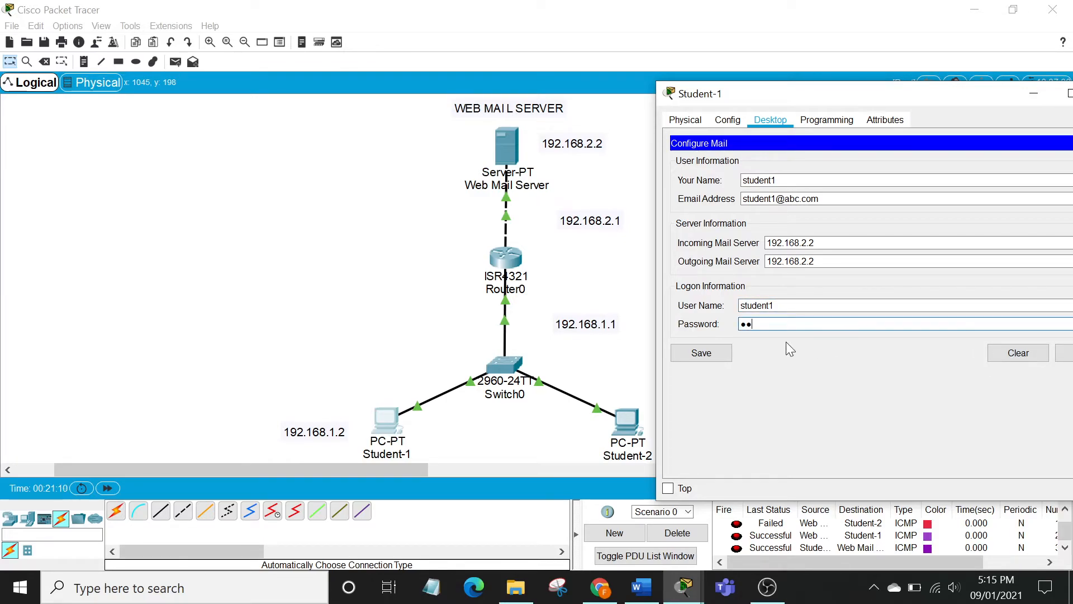
click(714, 354)
drag(845, 108, 457, 189)
click(673, 169)
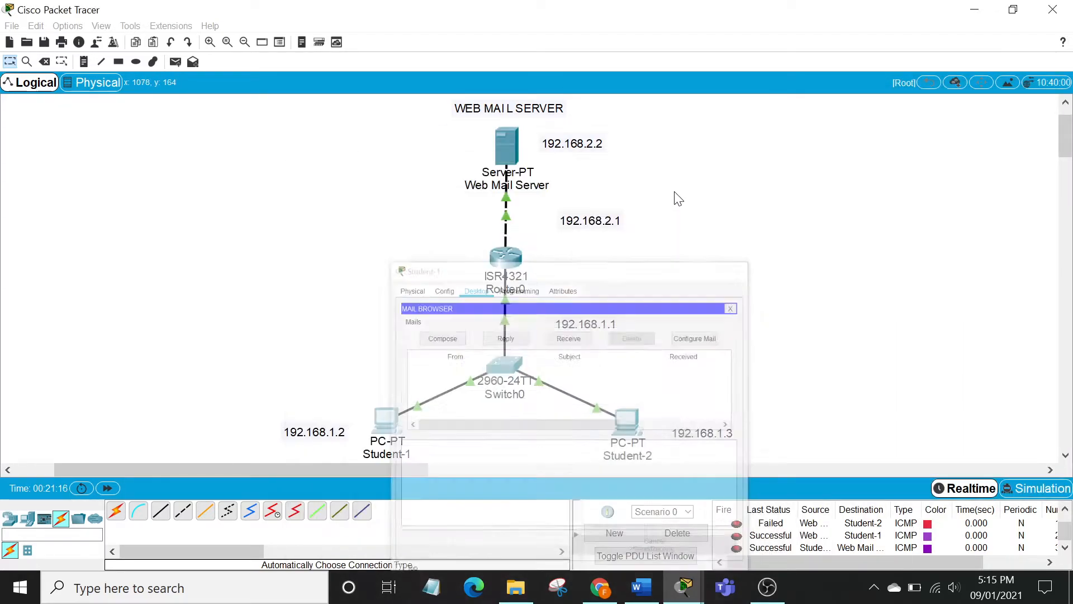
Step: In Student-2's mail configuration, enter student2 as the name and fill in the account's e-mail address
click(621, 422)
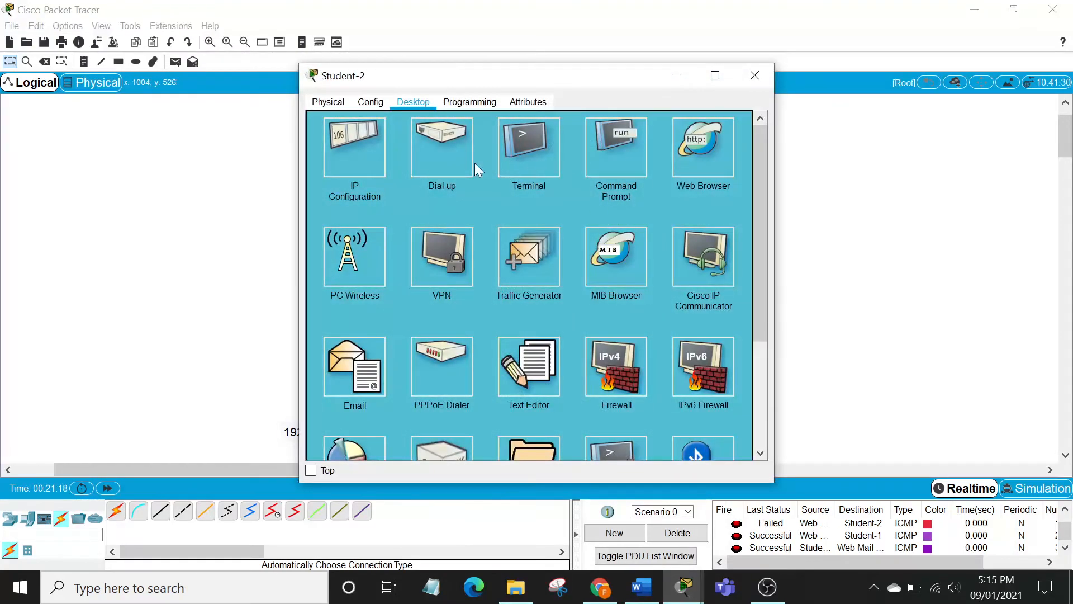
click(365, 370)
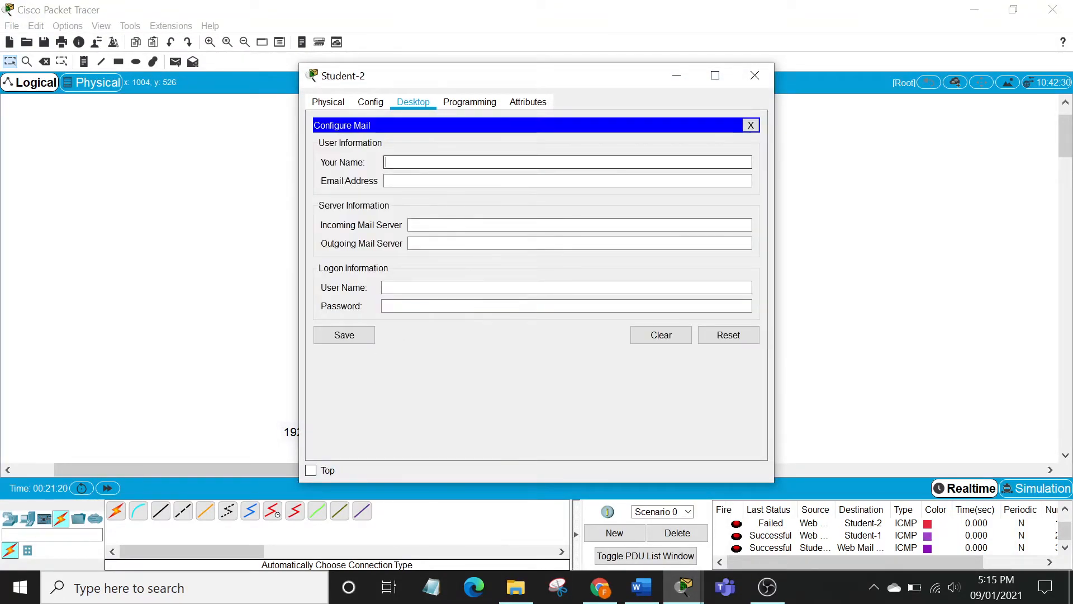
text(student2)
click(407, 180)
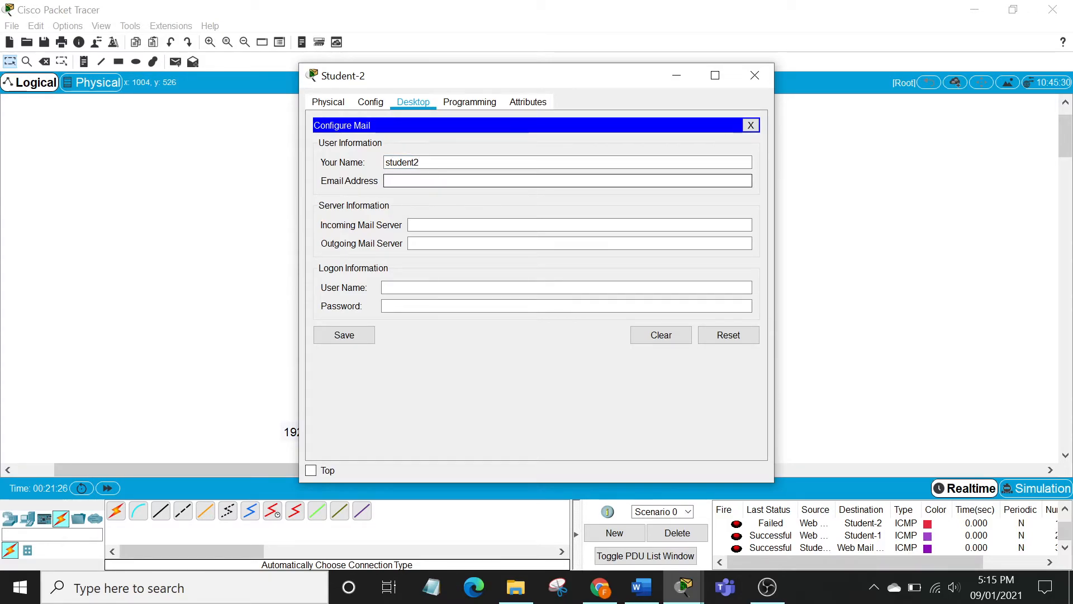
text(student2@abc.com)
Step: Set Student-2's incoming and outgoing mail servers to 192.168.2.2
click(425, 225)
text(192.168.2.2)
click(425, 244)
text(192.168.2.2)
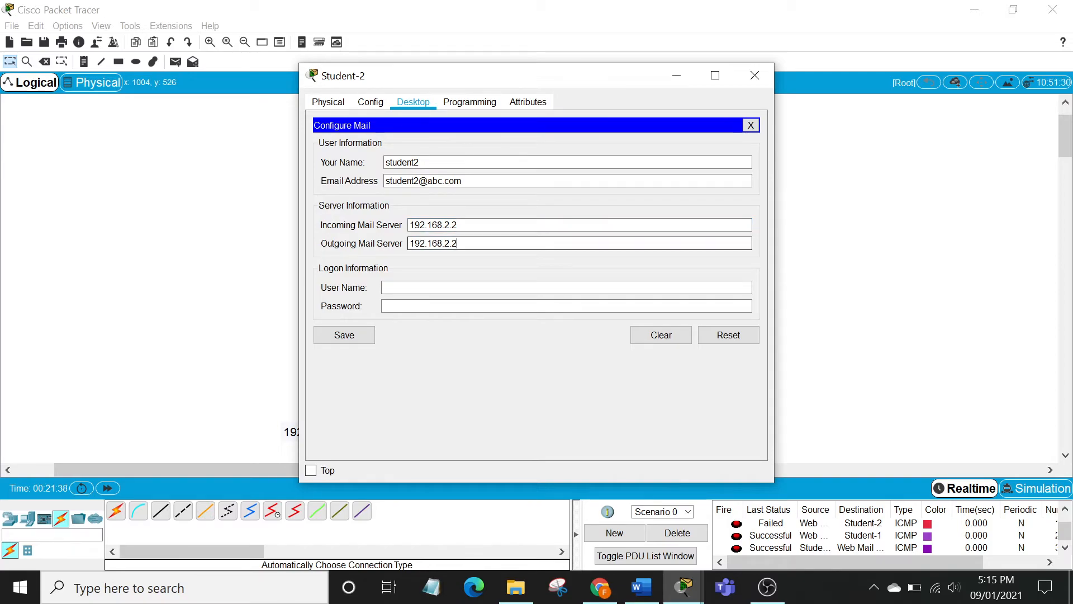
Step: Enter the logon user name student2 and the account password, and save Student-2's mail configuration
click(397, 287)
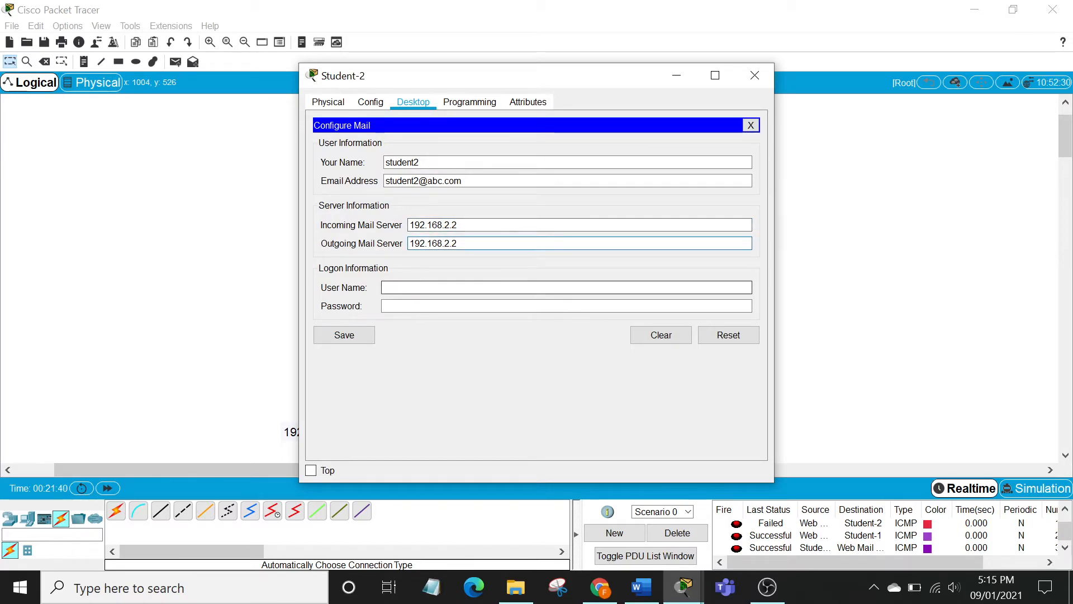
text(student)
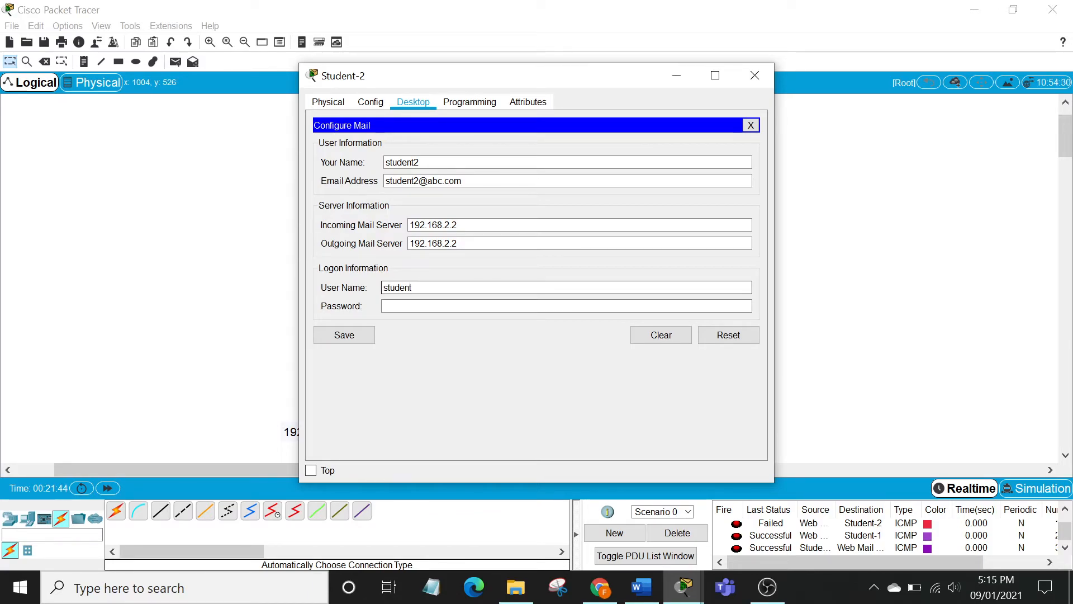
text(2)
key(Tab)
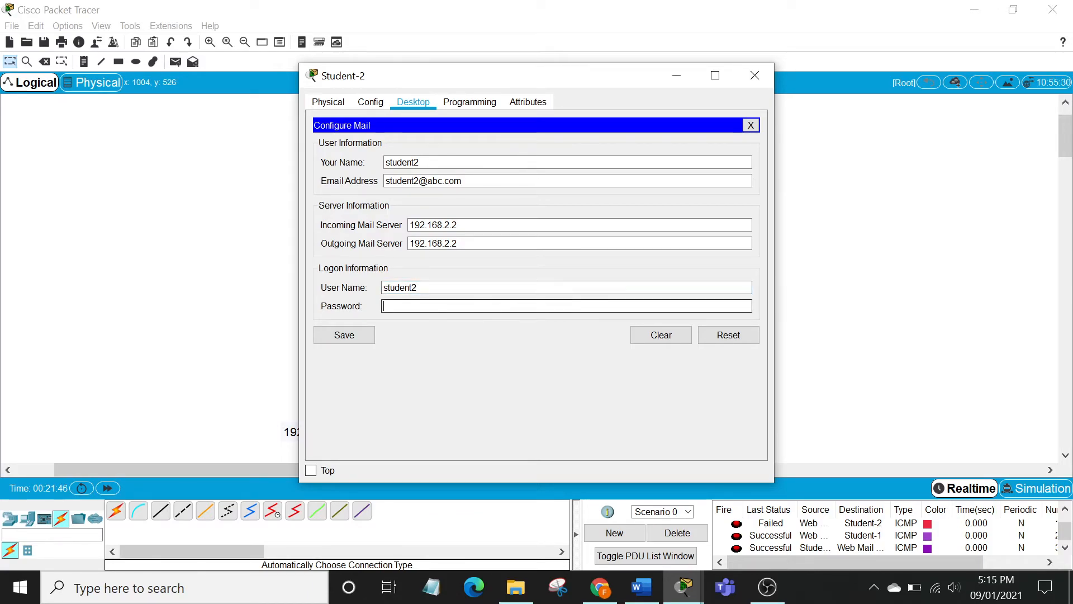
text(s)
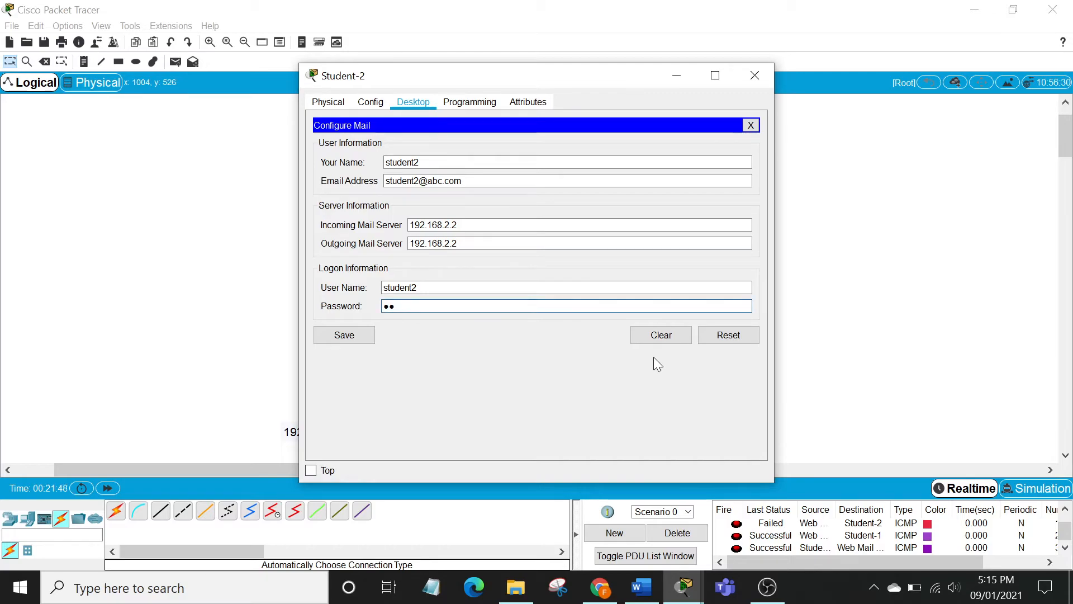
key(BackSpace)
key(BackSpace)
text(s2)
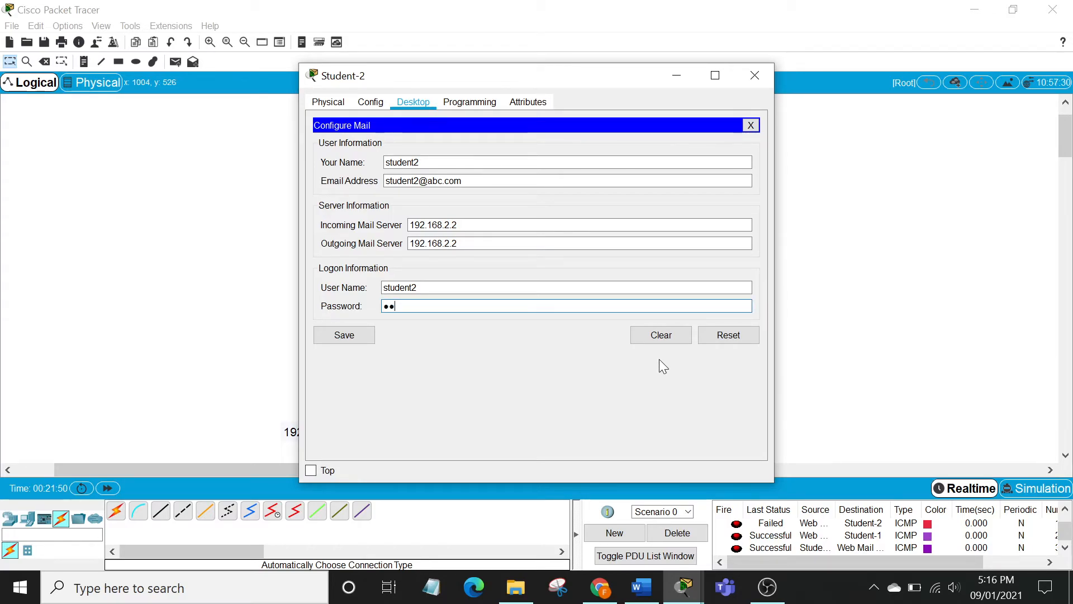
click(339, 336)
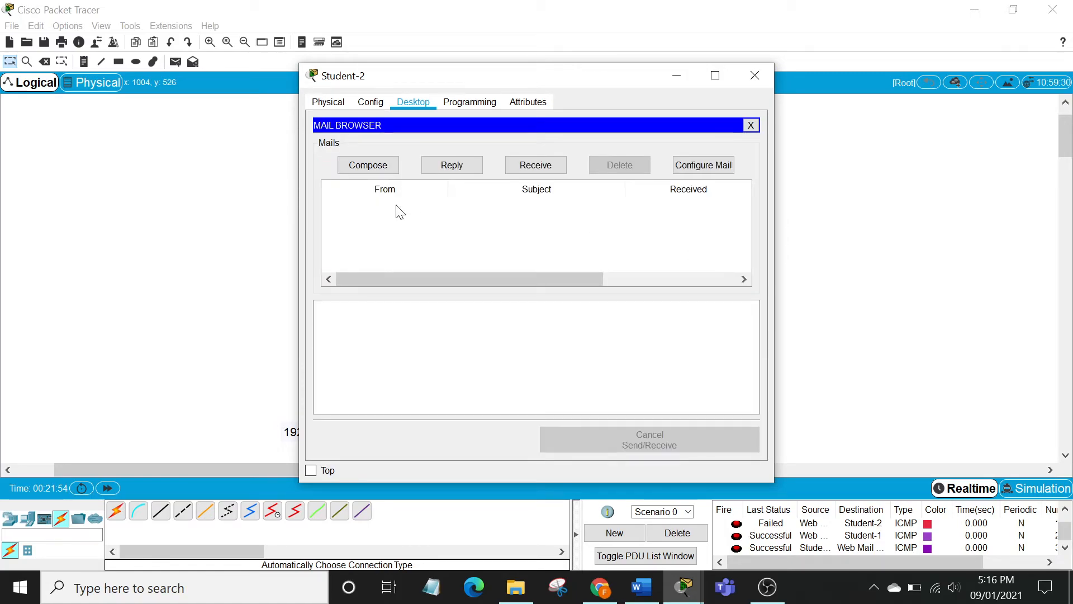
Step: Start a new mail from Student-2, addressed to Student-1's e-mail address, with the subject "Test Email"
drag(424, 77, 726, 91)
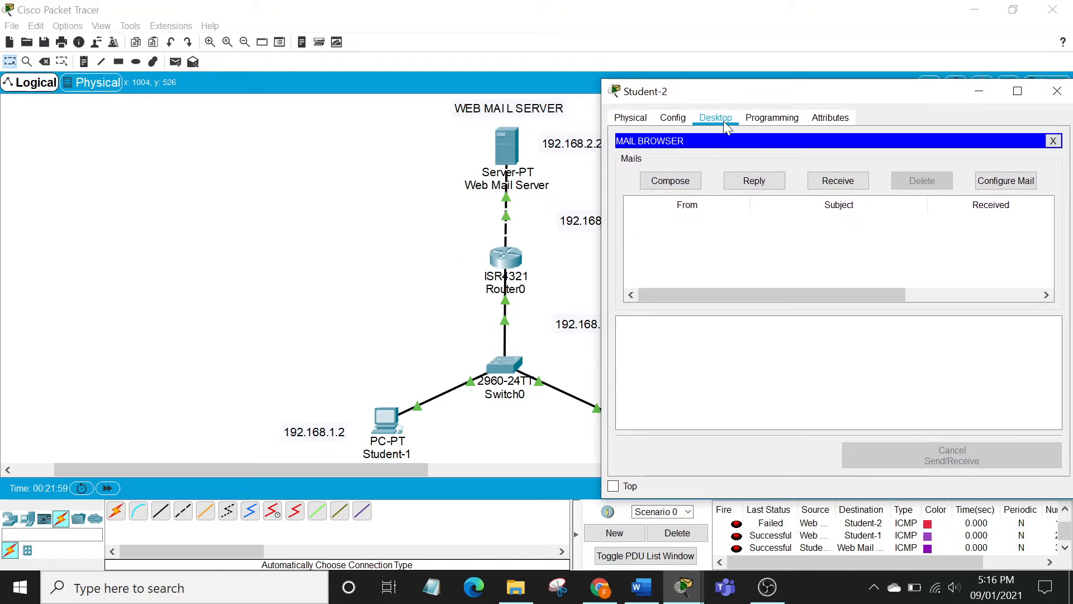
click(673, 178)
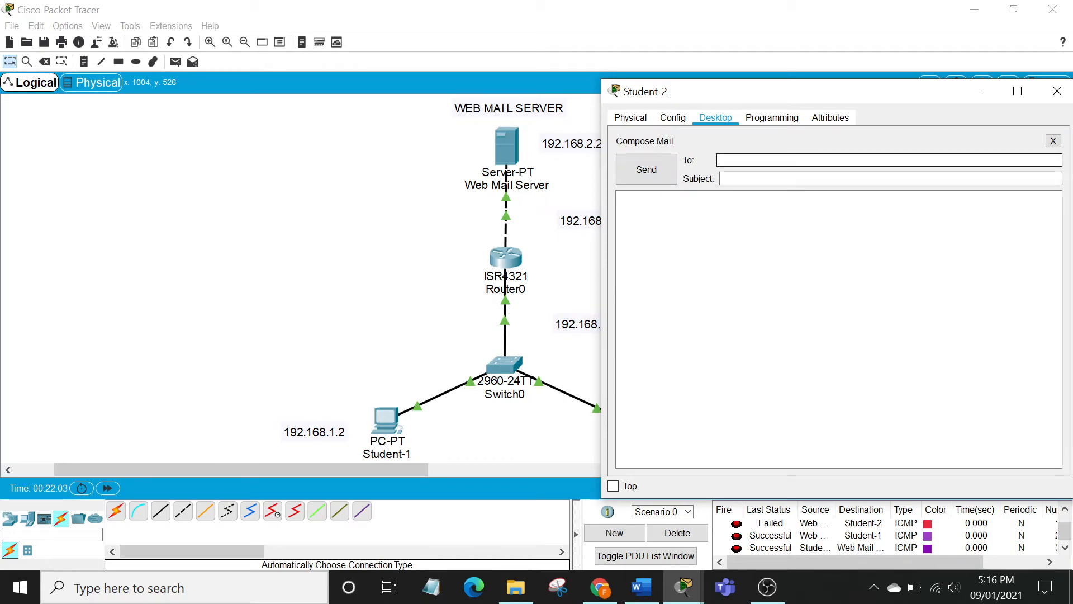
text(student)
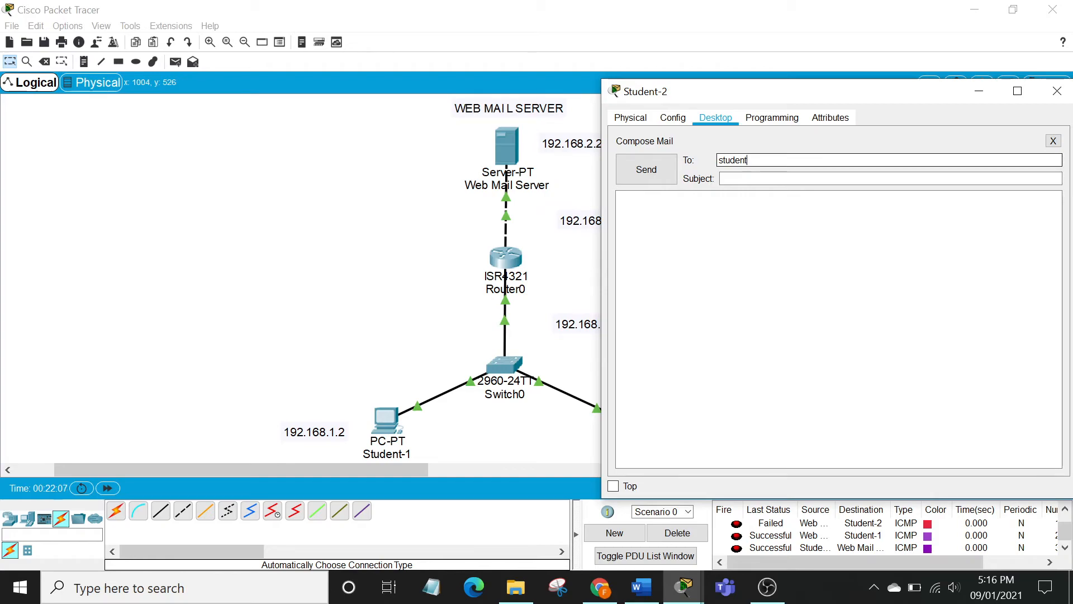
text(1@abc.com)
click(727, 178)
text(Test Email)
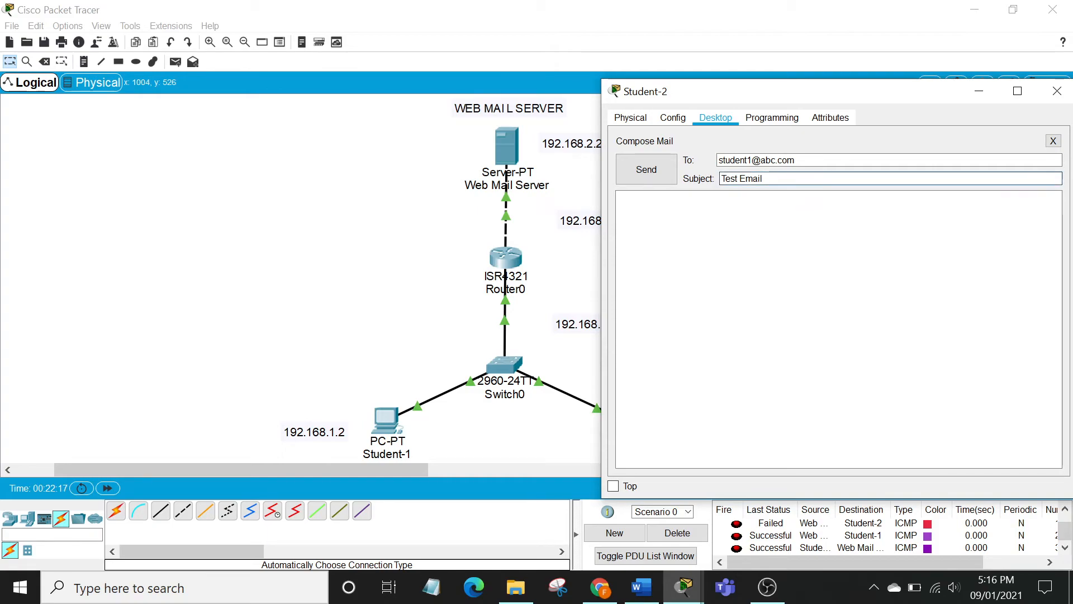
Step: Write a message body that starts with "To Student 1" and ends with "a test email.", and send the mail
click(619, 199)
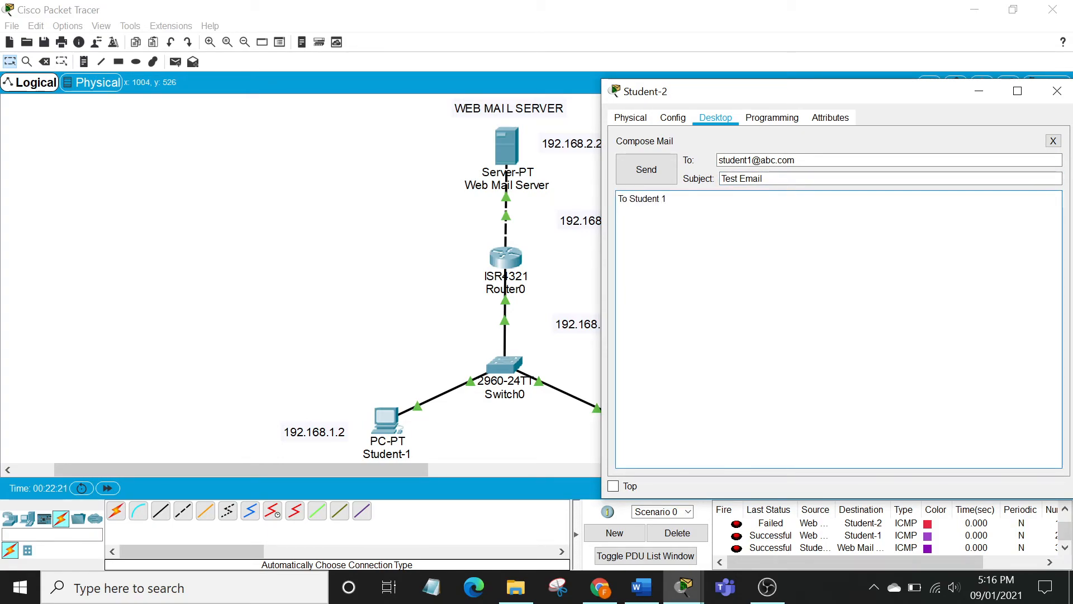
text(a test email.)
click(647, 169)
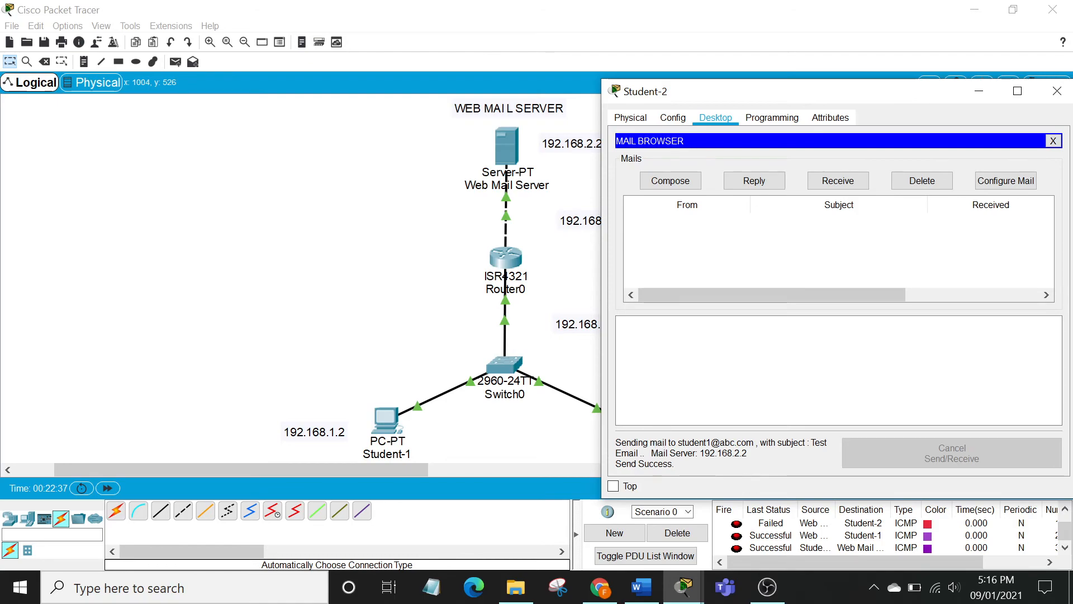
Step: Receive the incoming mail in Student-1's mail browser and put its window away
click(387, 425)
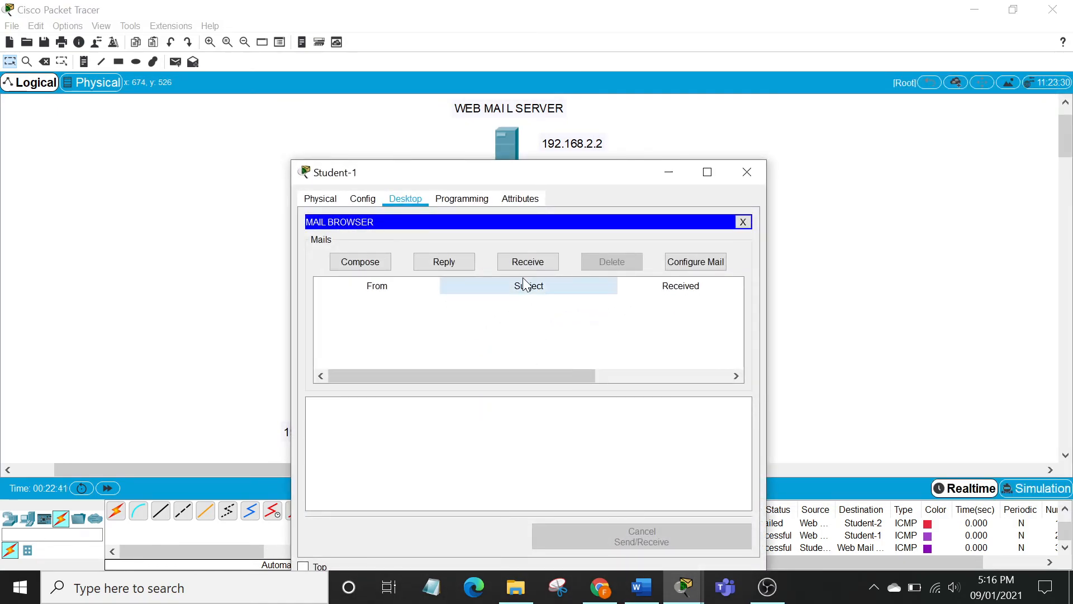
click(520, 267)
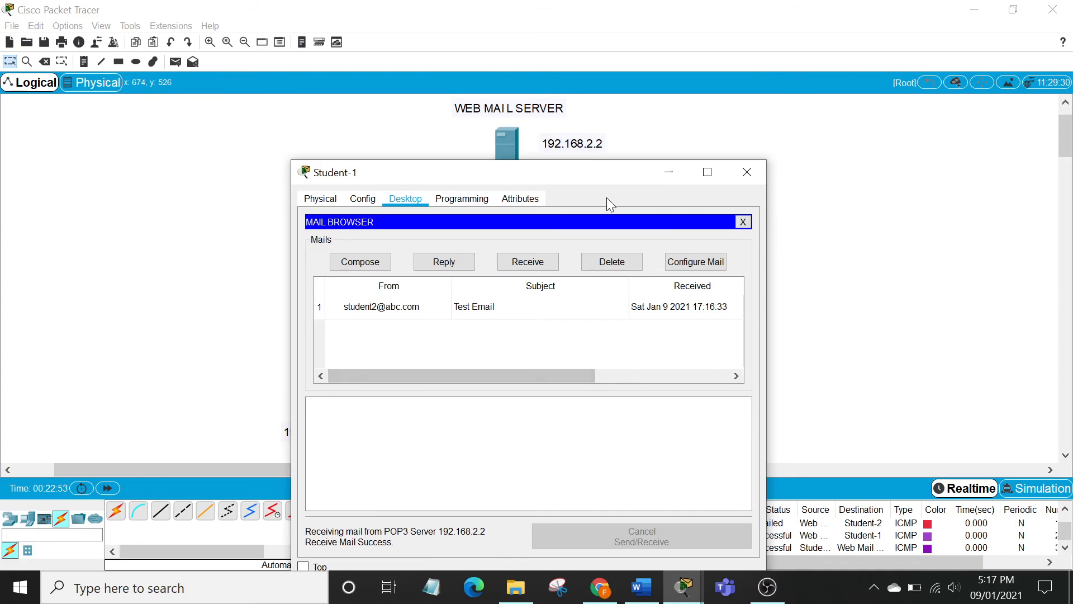
drag(555, 172, 727, 125)
click(858, 112)
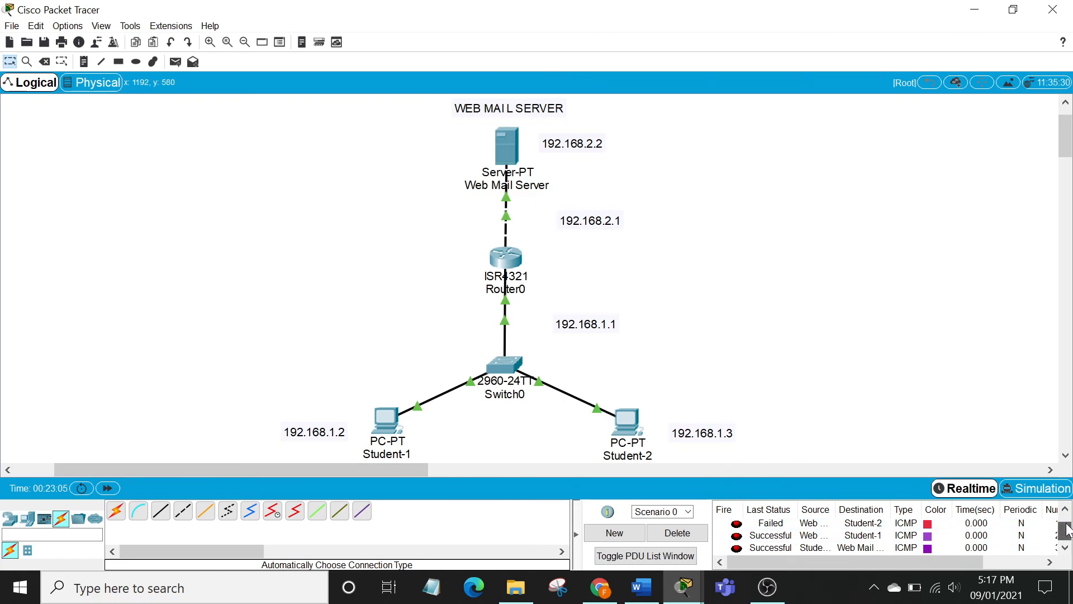
Step: Select the failed PDU entry with destination Student-1 in the PDU list
scroll(1068, 530, up, 1)
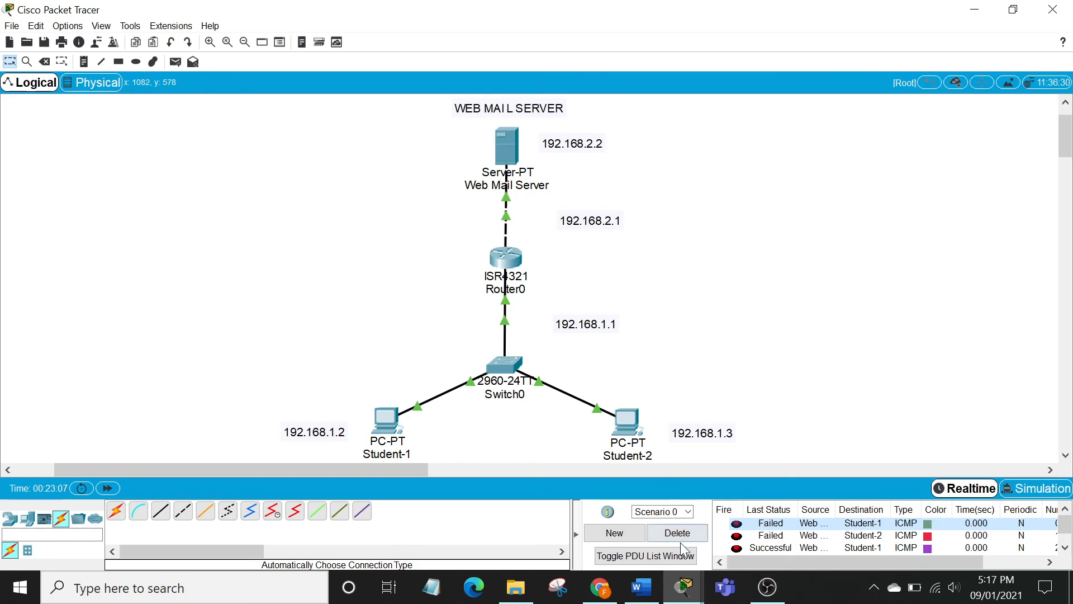